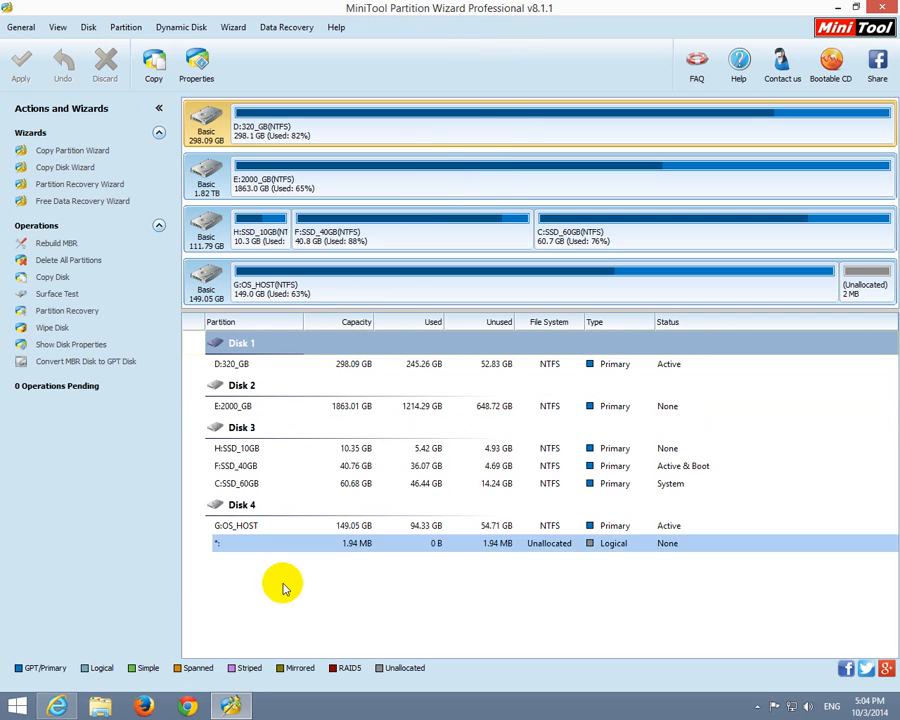
- Switch to Internet Explorer and examine the edition comparison table, highlighting the Merge Partition feature
left_click(230, 706)
left_click(58, 707)
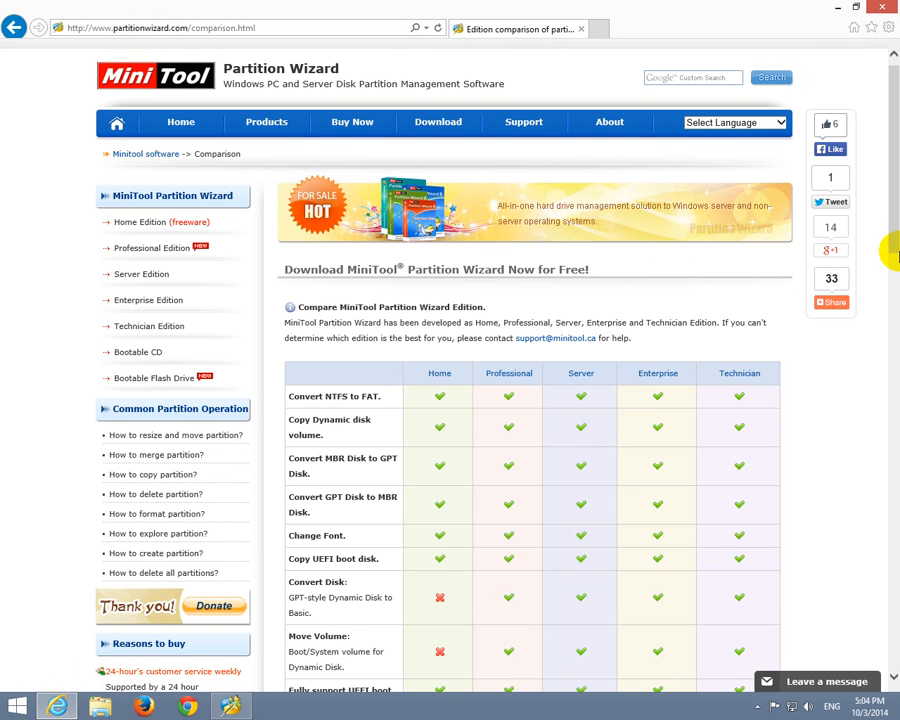
left_click_drag(888, 240, 886, 311)
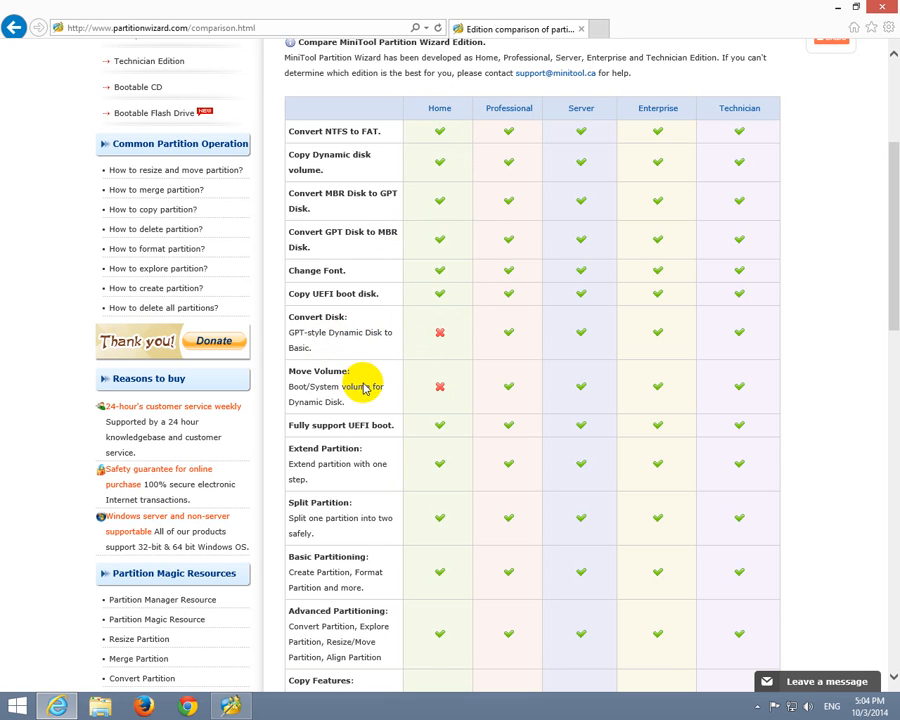
left_click_drag(893, 302, 886, 560)
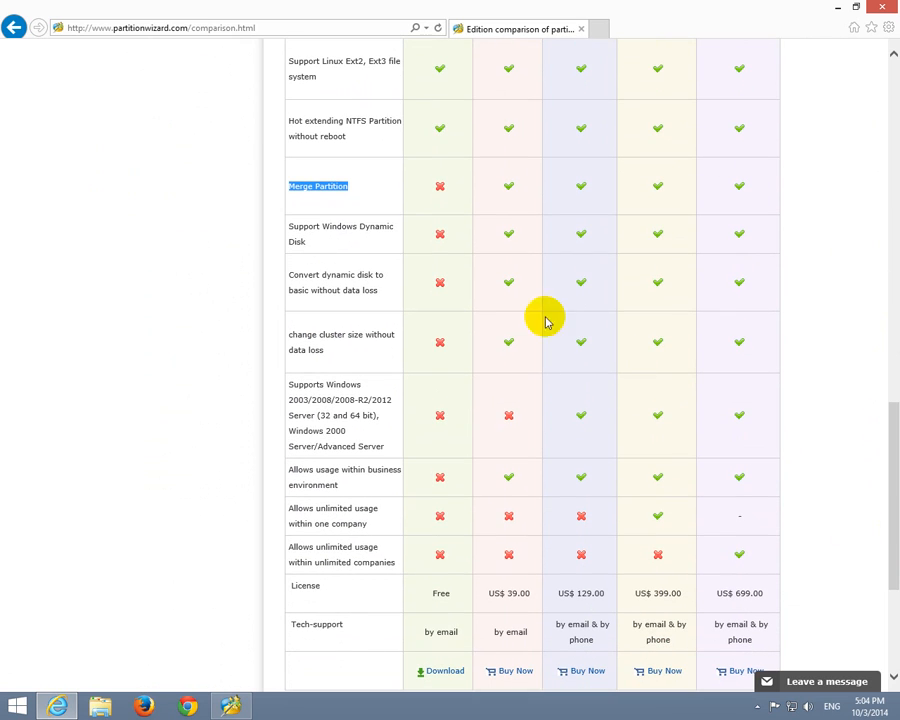
left_click(358, 190)
left_click_drag(350, 187, 305, 187)
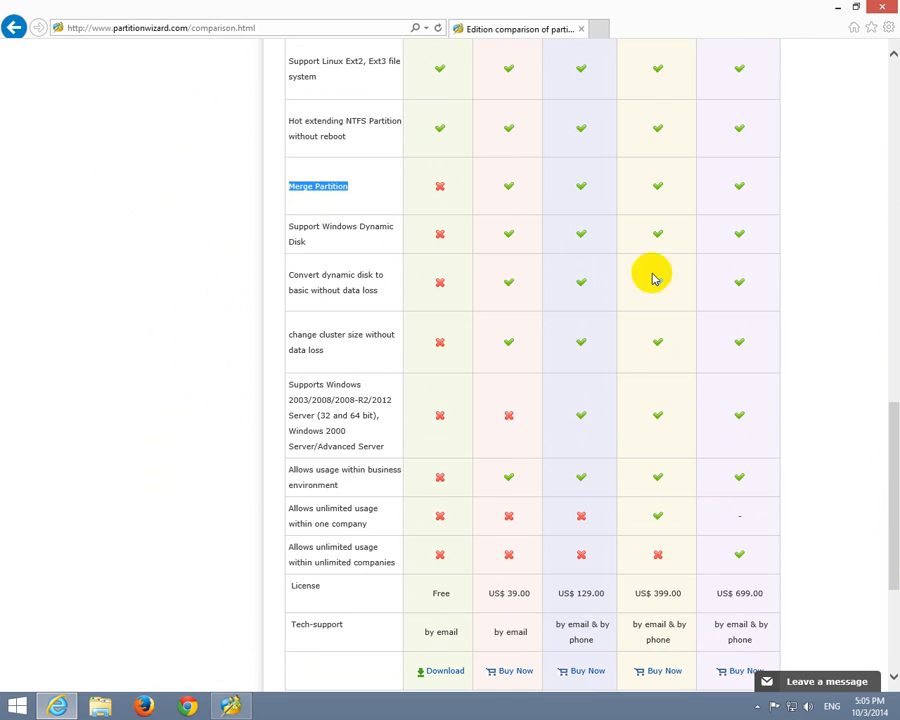
- Switch back to MiniTool Partition Wizard and enlarge the disk map area above the partition list
left_click(838, 8)
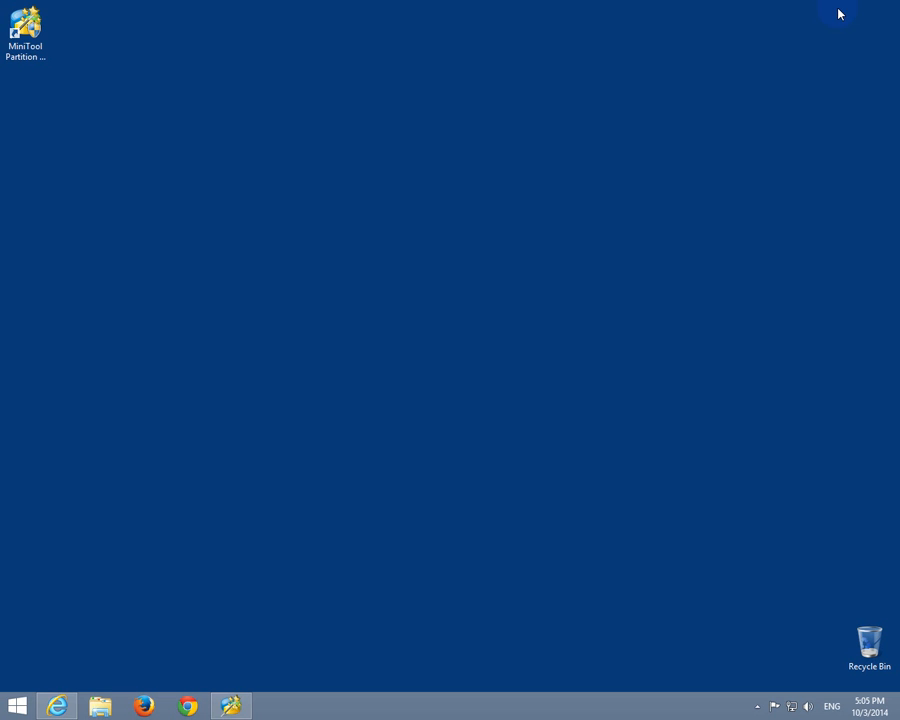
left_click(250, 700)
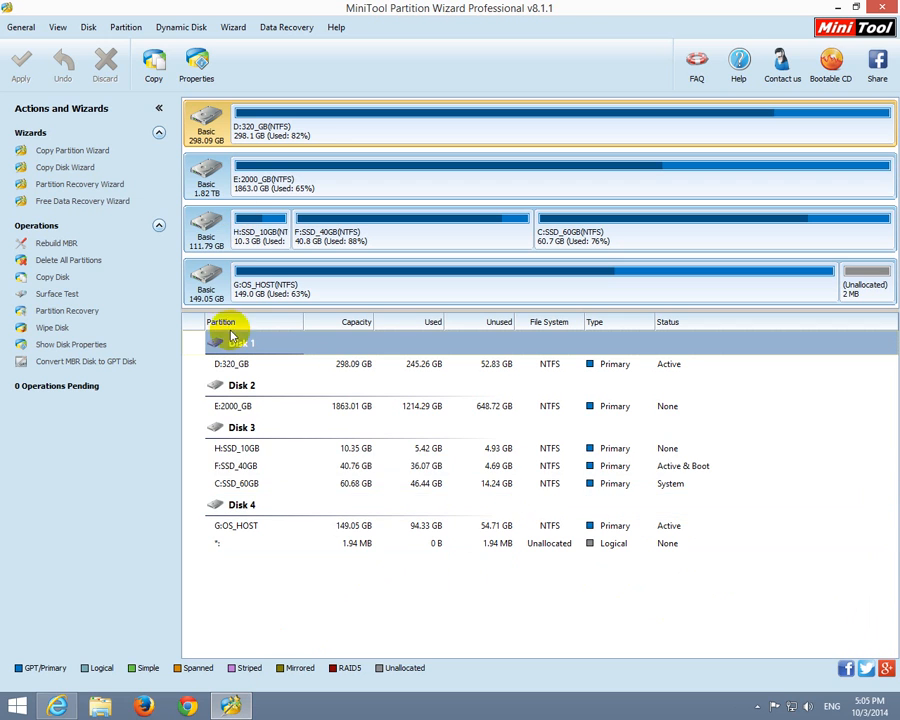
left_click_drag(234, 311, 234, 364)
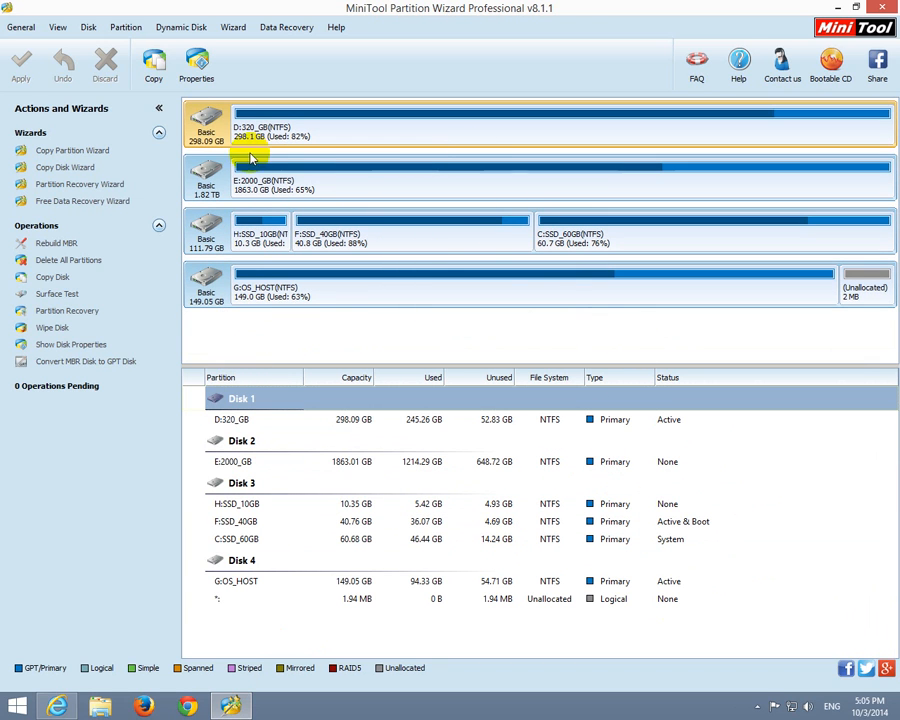
- Select each of the four physical disks in turn, finishing on Disk 1, to review the available disk operations
left_click(204, 178)
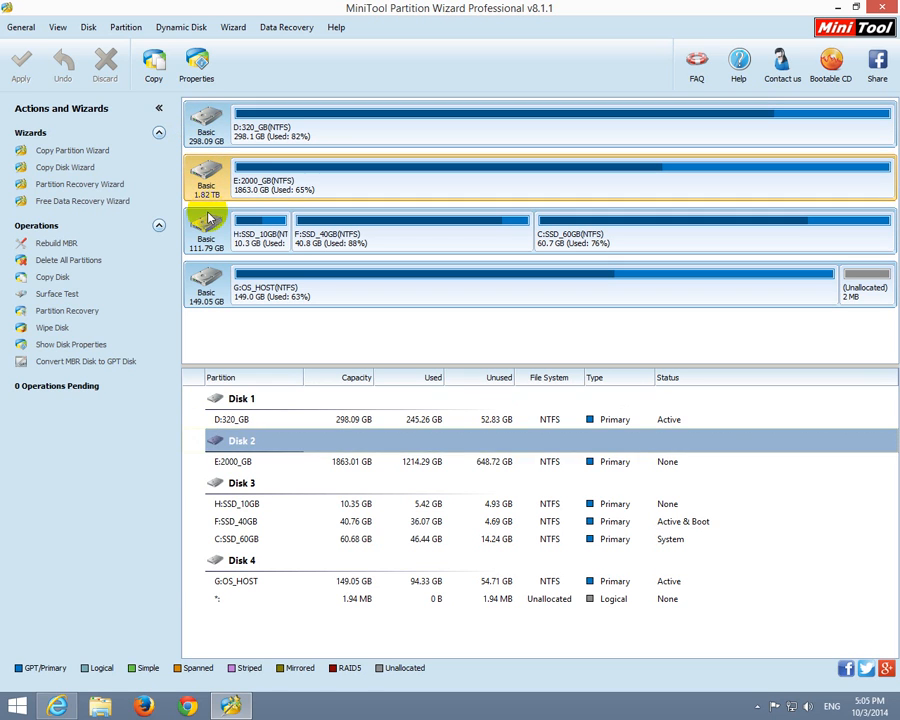
left_click(208, 228)
left_click(203, 283)
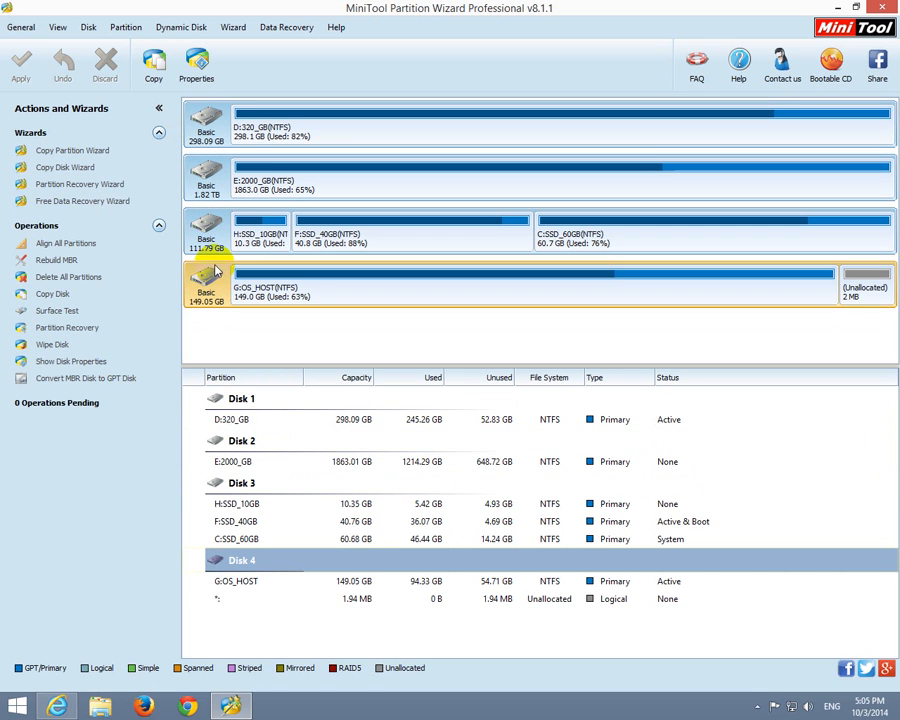
left_click(205, 125)
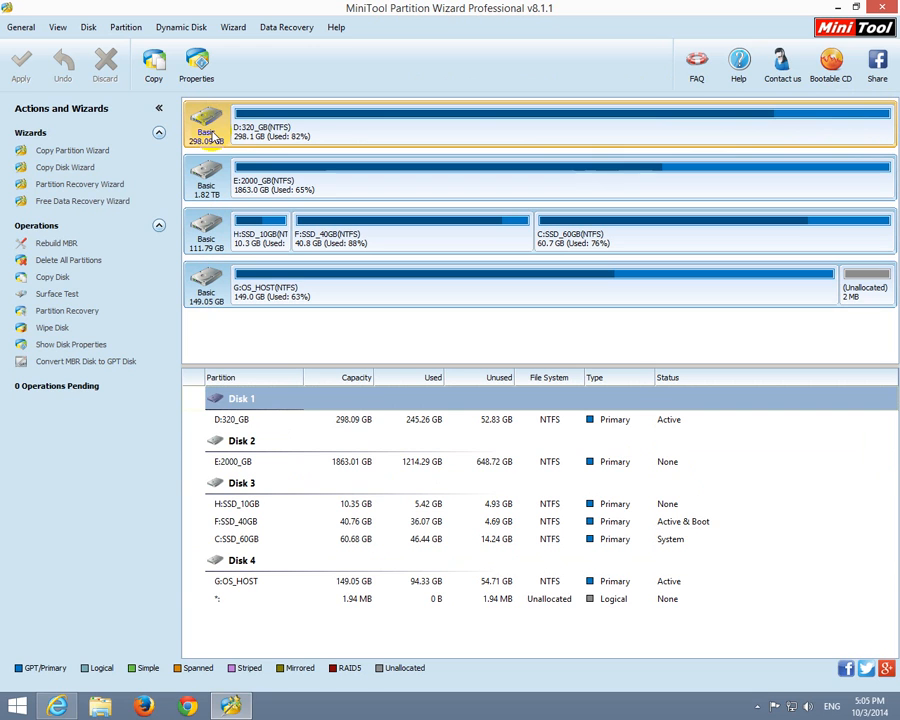
- Examine the individual partitions on Disks 1 to 4, including the unallocated space on Disk 4
left_click(329, 135)
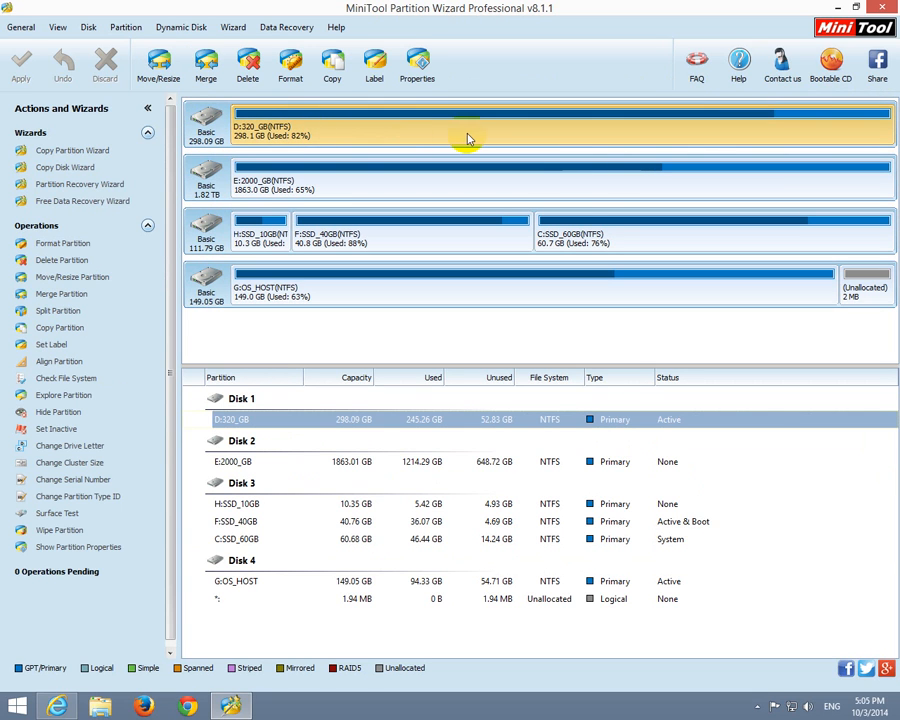
left_click(209, 180)
left_click(345, 185)
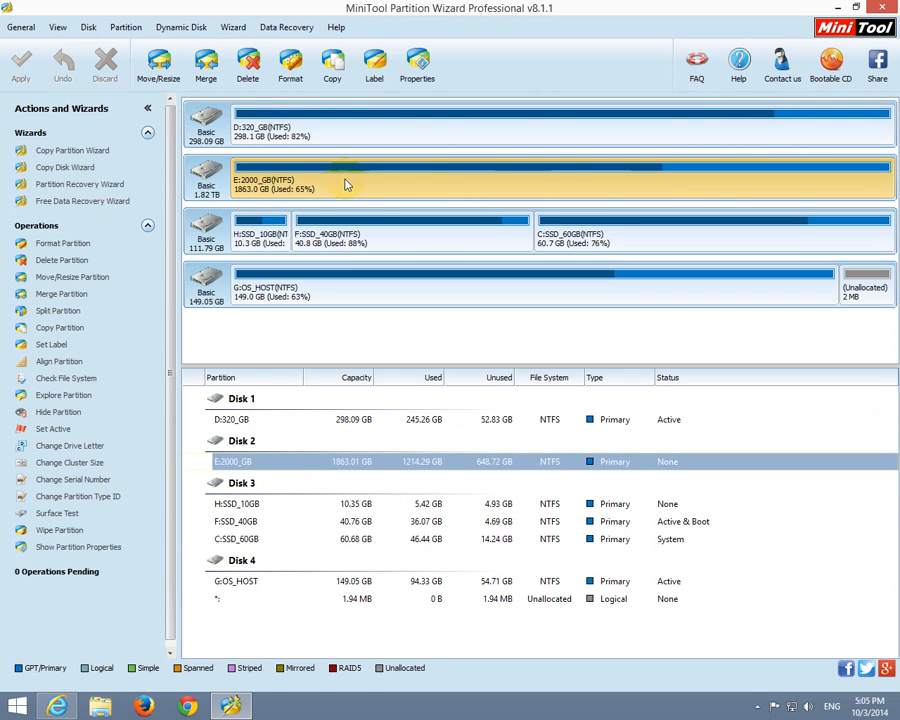
left_click(204, 233)
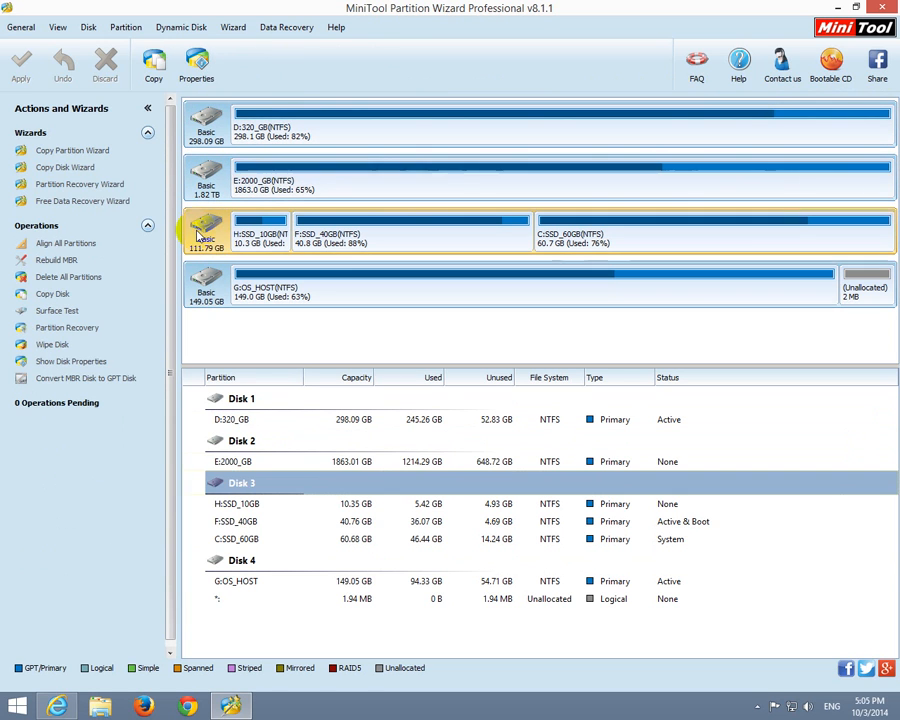
left_click(272, 243)
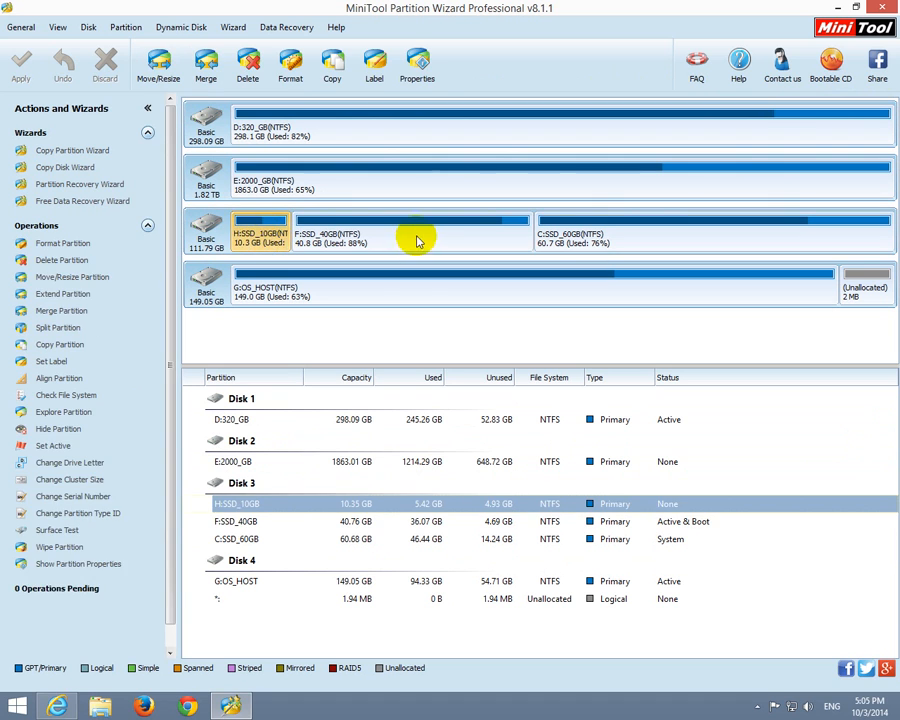
left_click(418, 240)
left_click(574, 248)
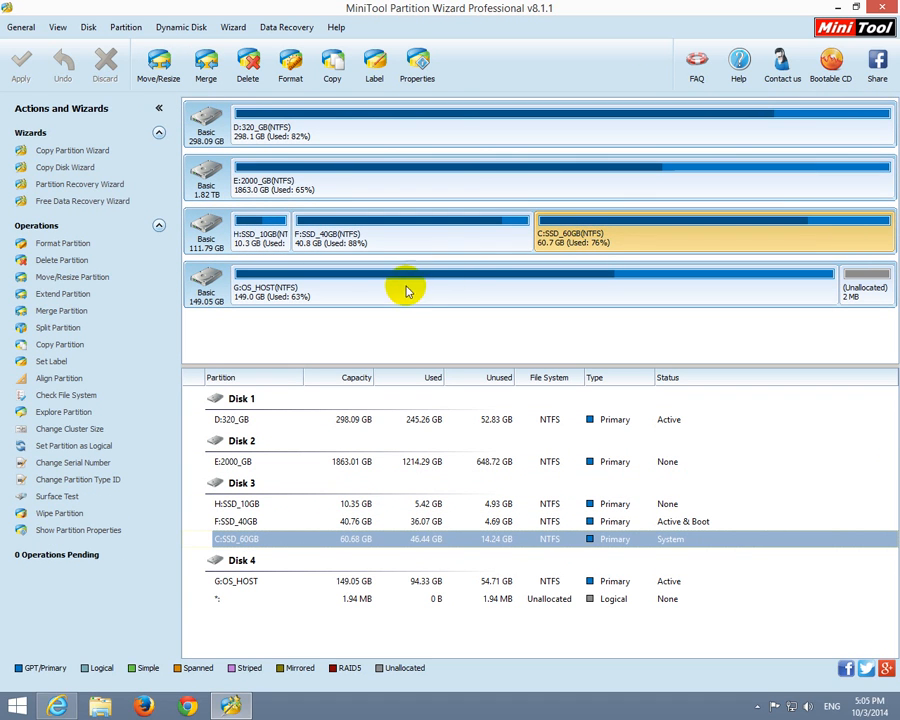
left_click(209, 280)
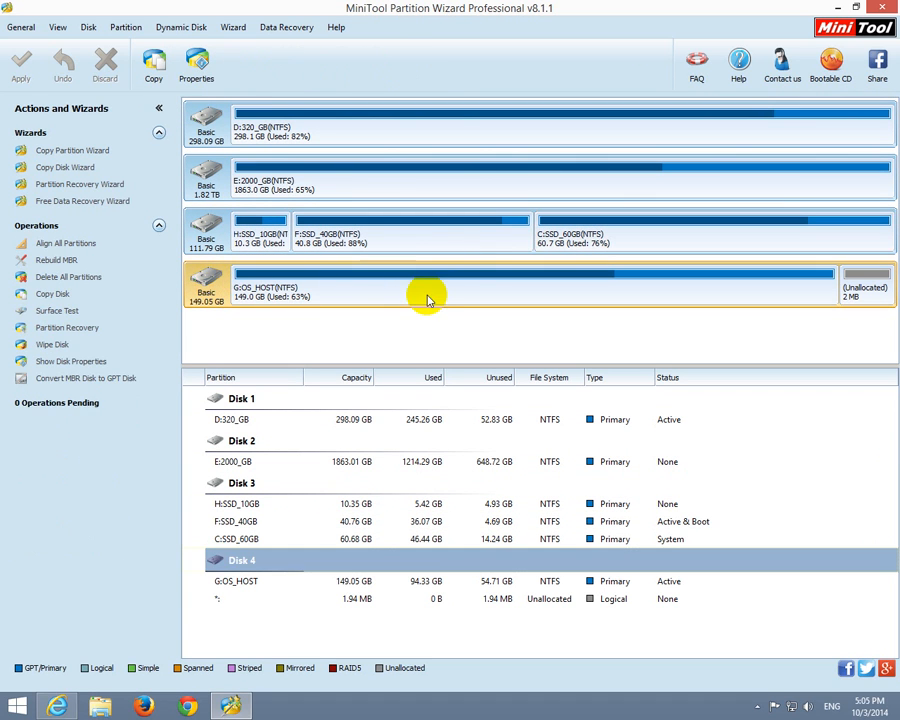
left_click(456, 303)
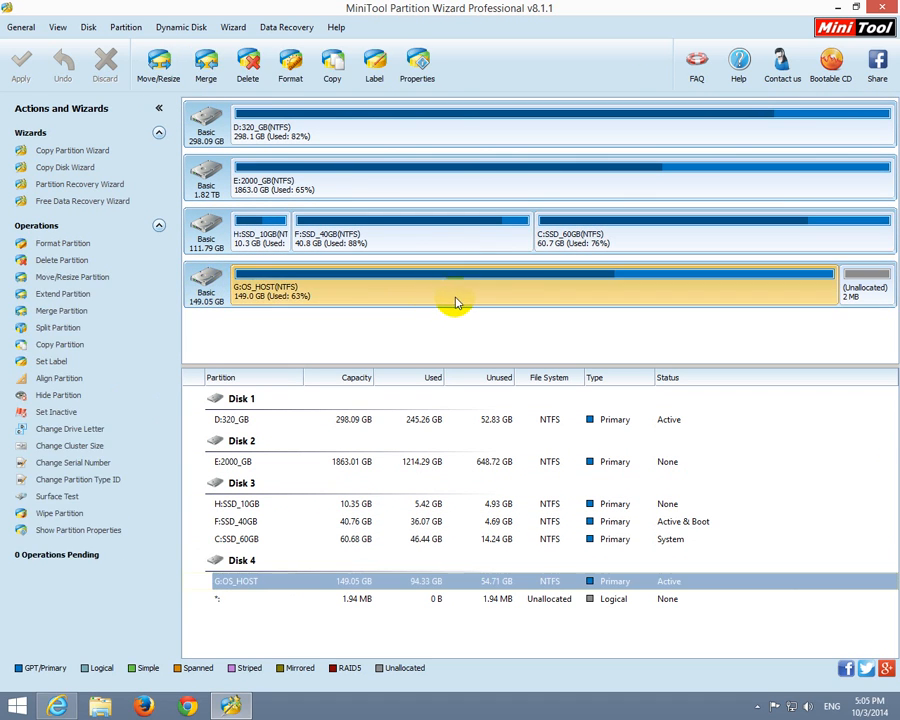
left_click(866, 294)
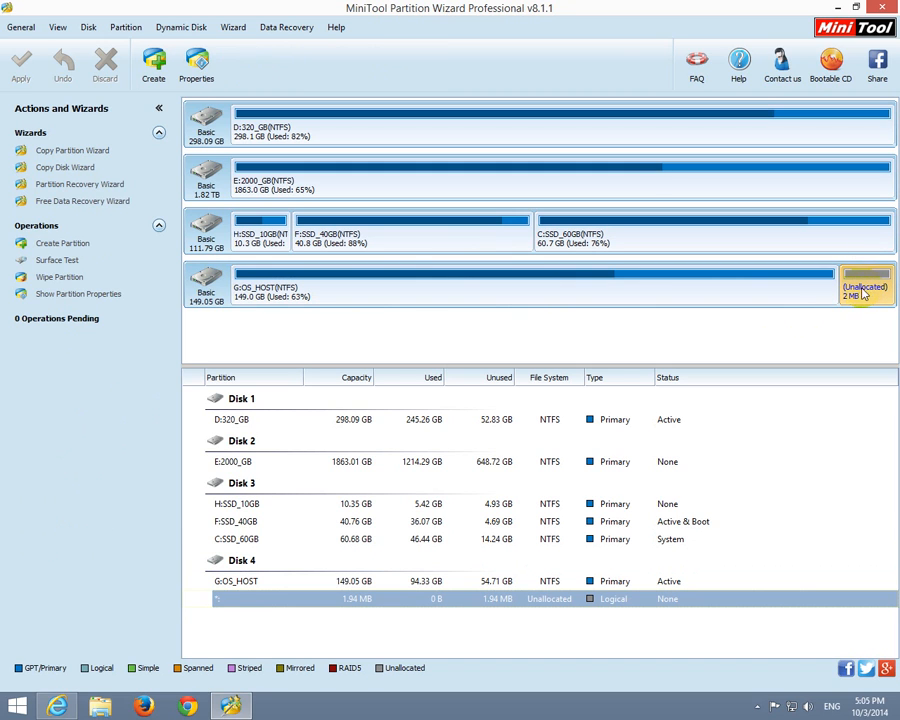
left_click(505, 289)
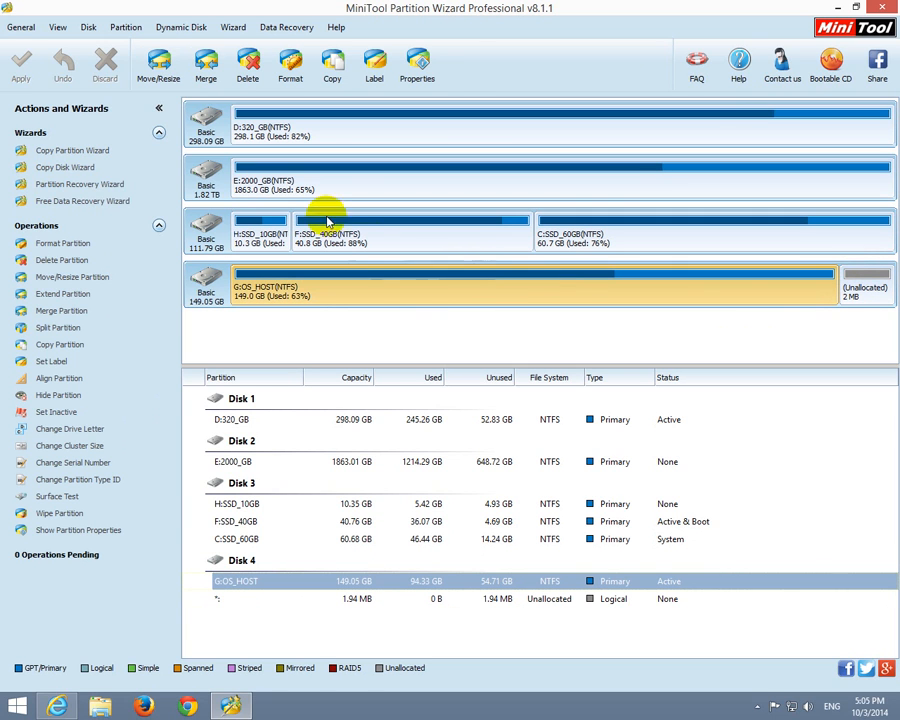
- Inspect the used and free space of the D:320_GB, E:2000_GB and F:SSD_40GB partitions
left_click(163, 80)
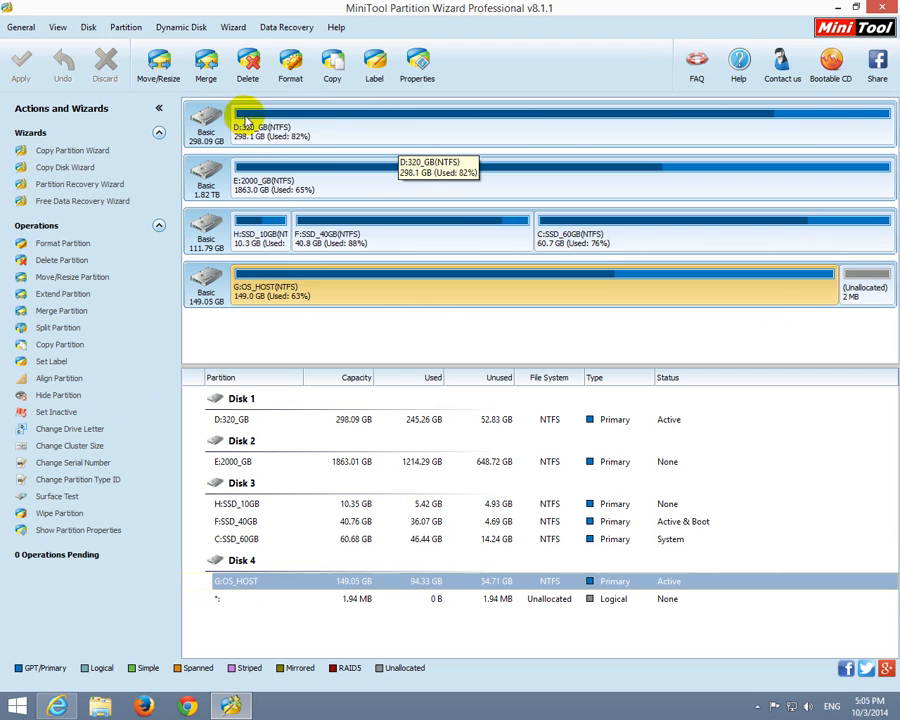
left_click(770, 130)
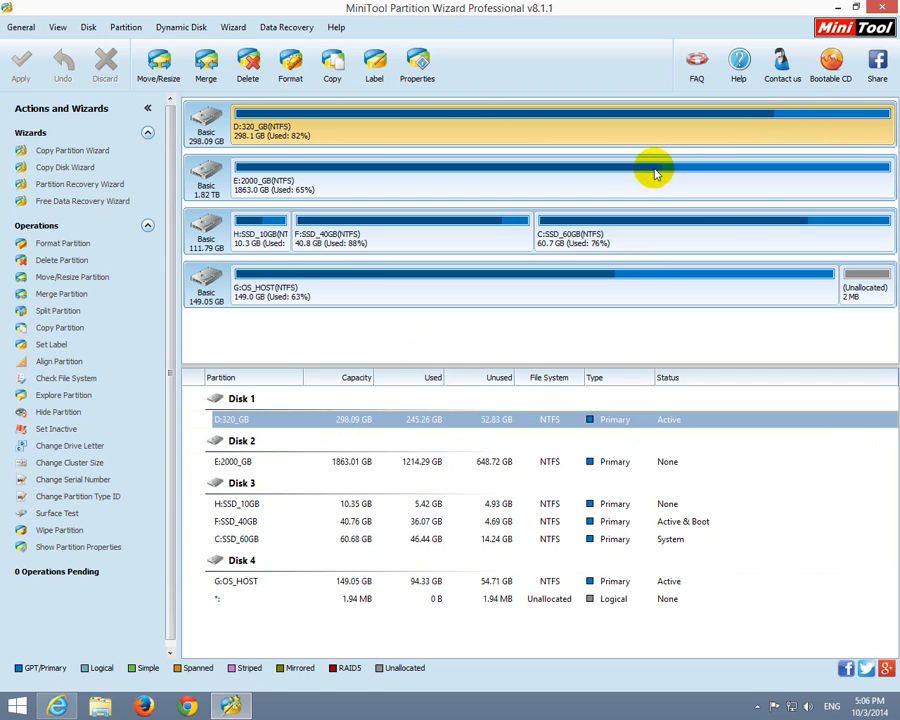
left_click(600, 175)
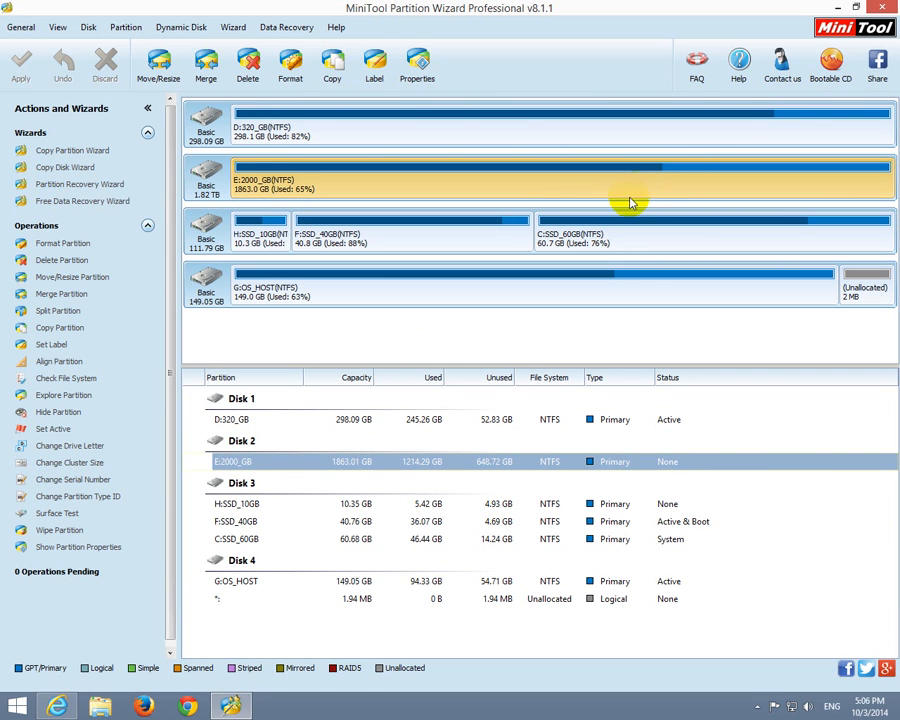
left_click(494, 236)
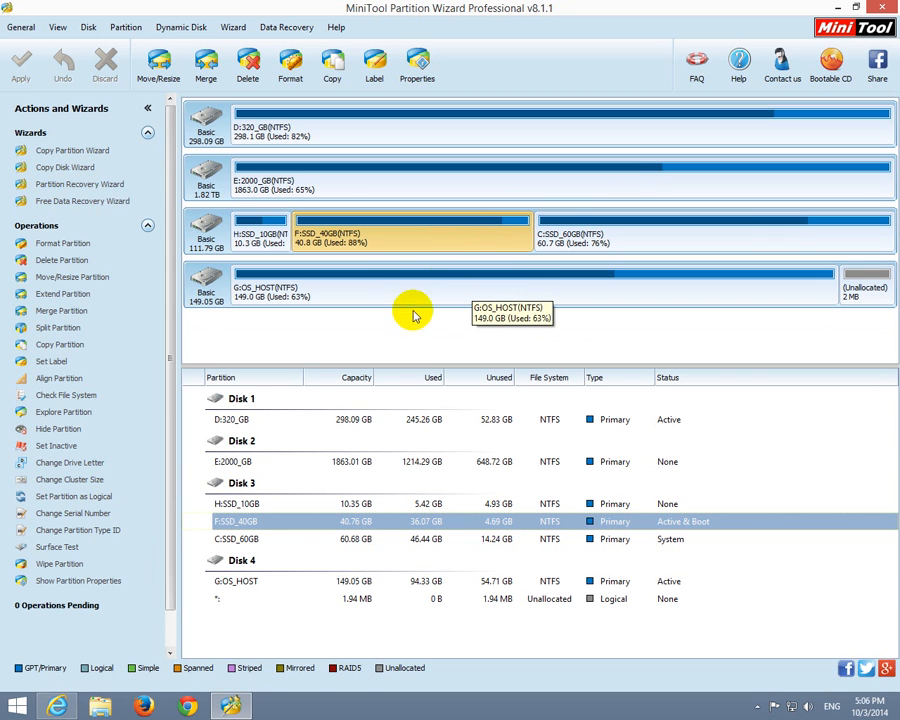
- Try shrinking the G:OS_HOST partition to about 122.59 GB with Move/Resize, leaving unallocated space after it
left_click(440, 291)
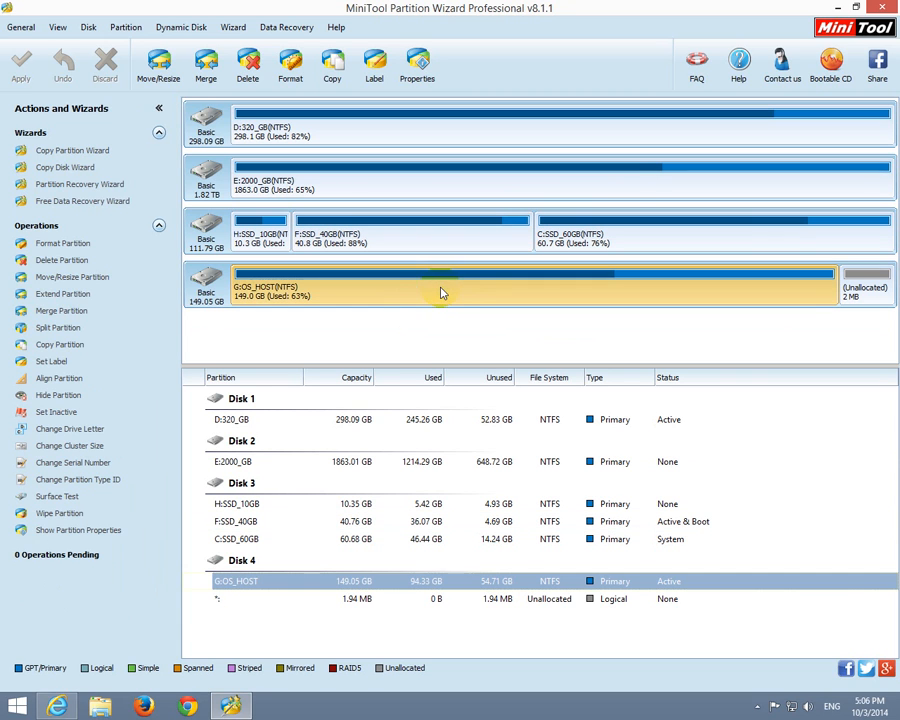
left_click(166, 75)
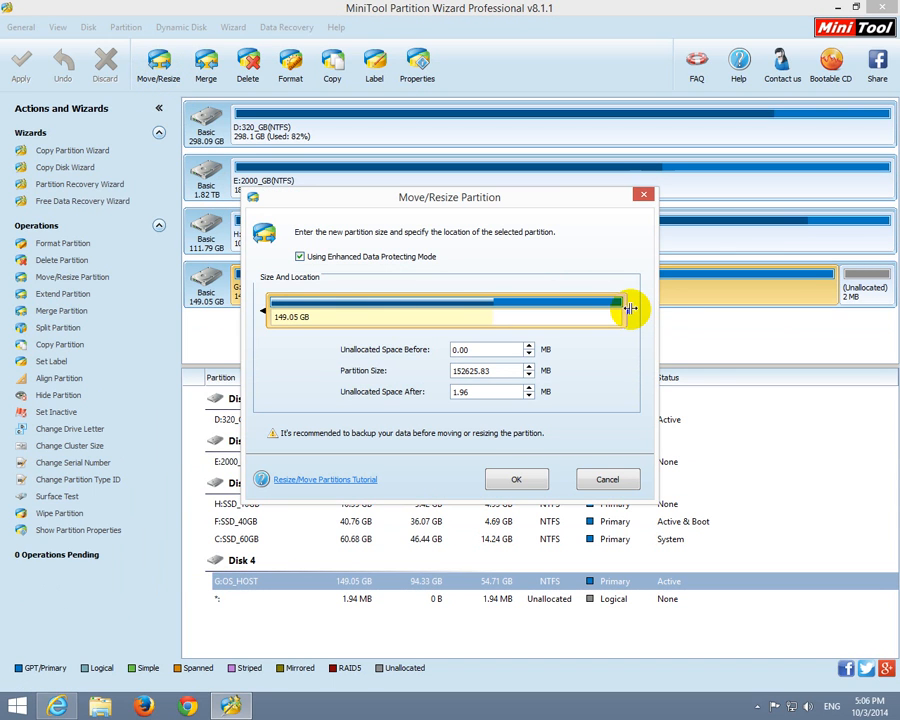
left_click_drag(626, 311, 562, 312)
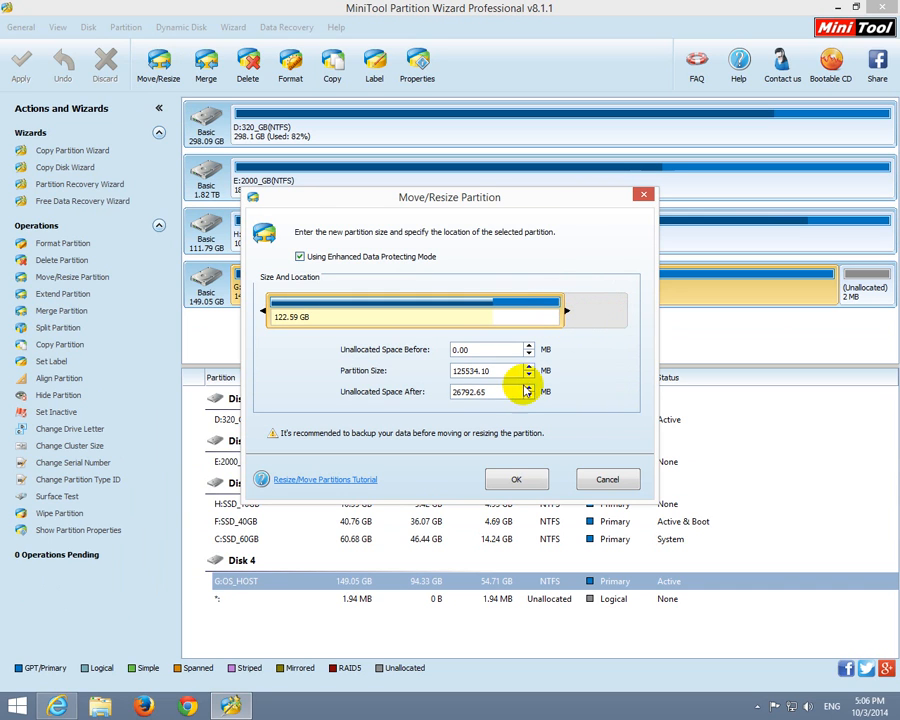
left_click_drag(504, 390, 458, 392)
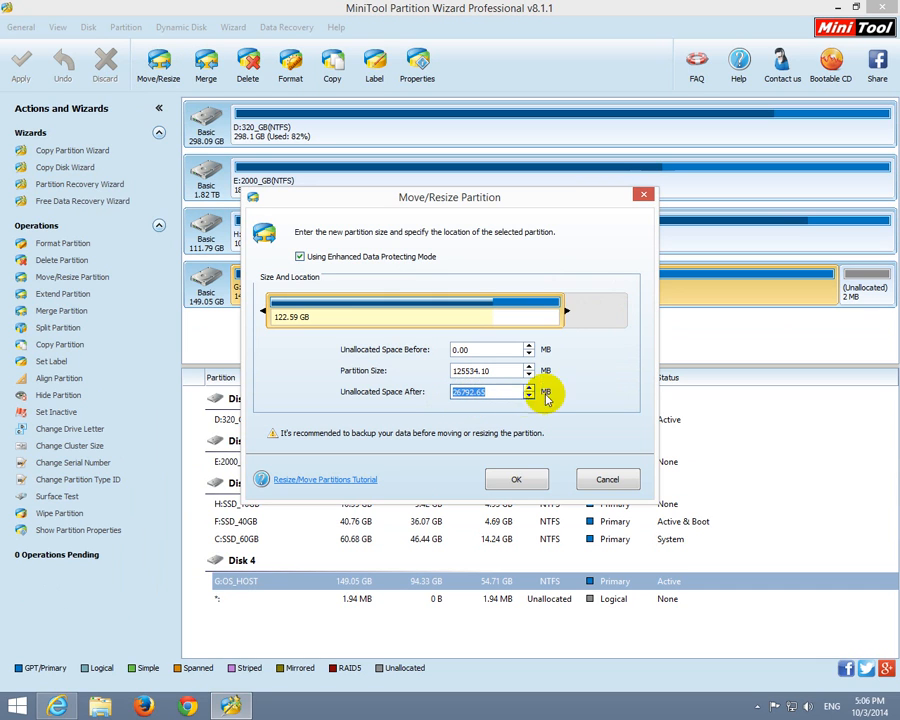
- Extend G:OS_HOST to 152627.79 MB with 0.00 MB unallocated after it, and undo the pending resize
left_click_drag(574, 311, 634, 316)
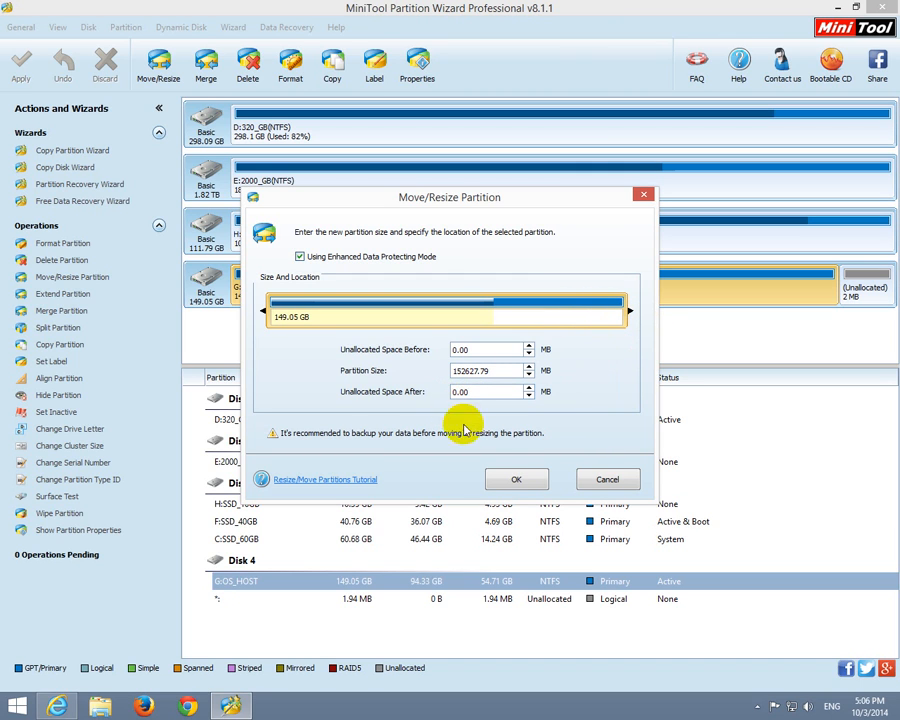
left_click(517, 481)
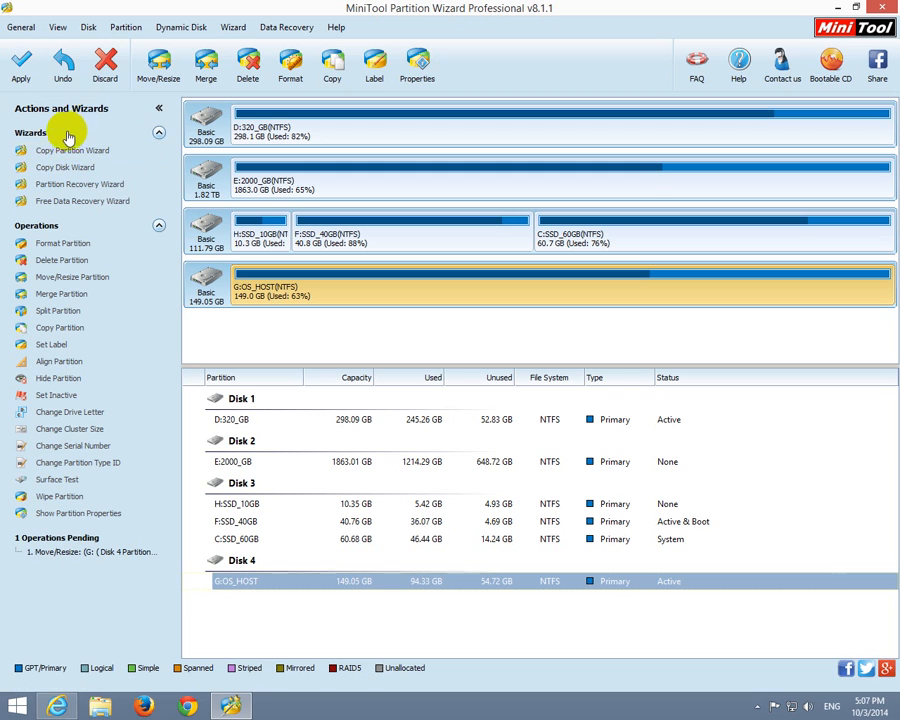
left_click(64, 76)
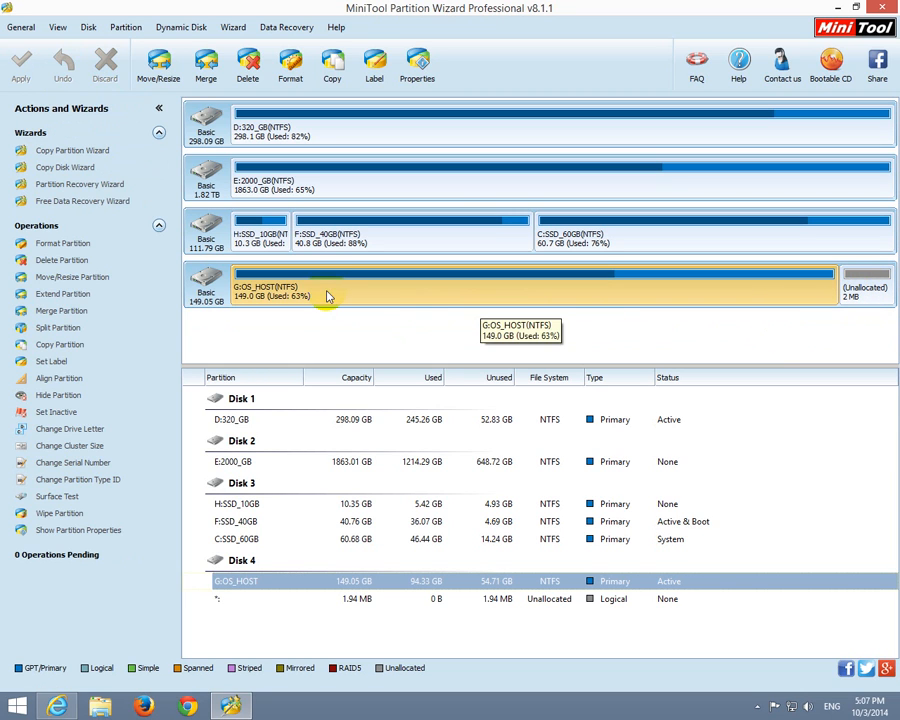
- Start merging partitions with F:SSD_40GB on Disk 3 as the one to expand, and proceed to choosing the partition to merge
left_click(396, 238)
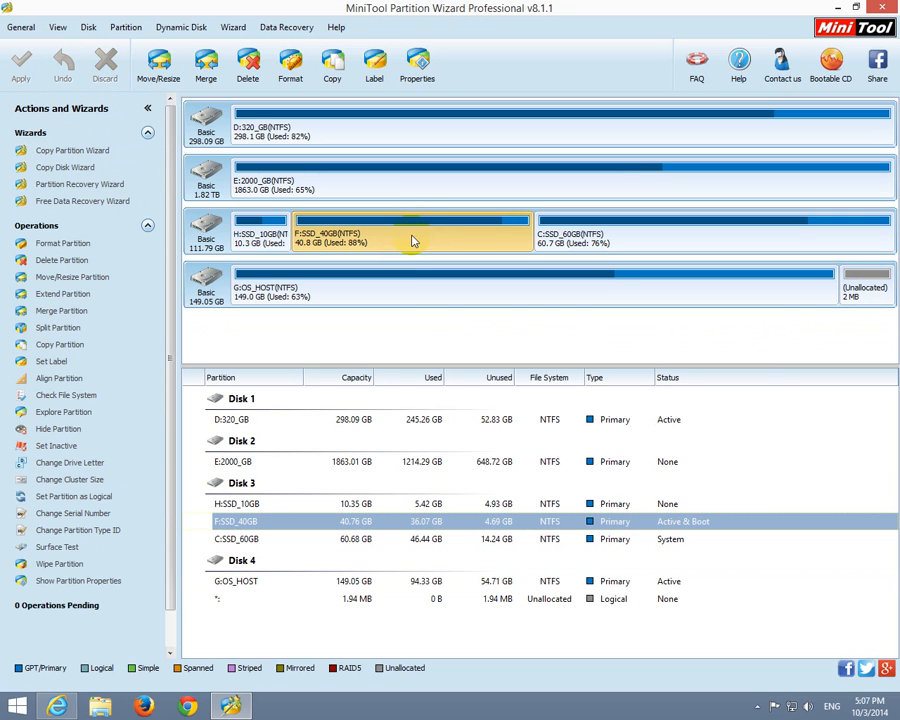
left_click(208, 62)
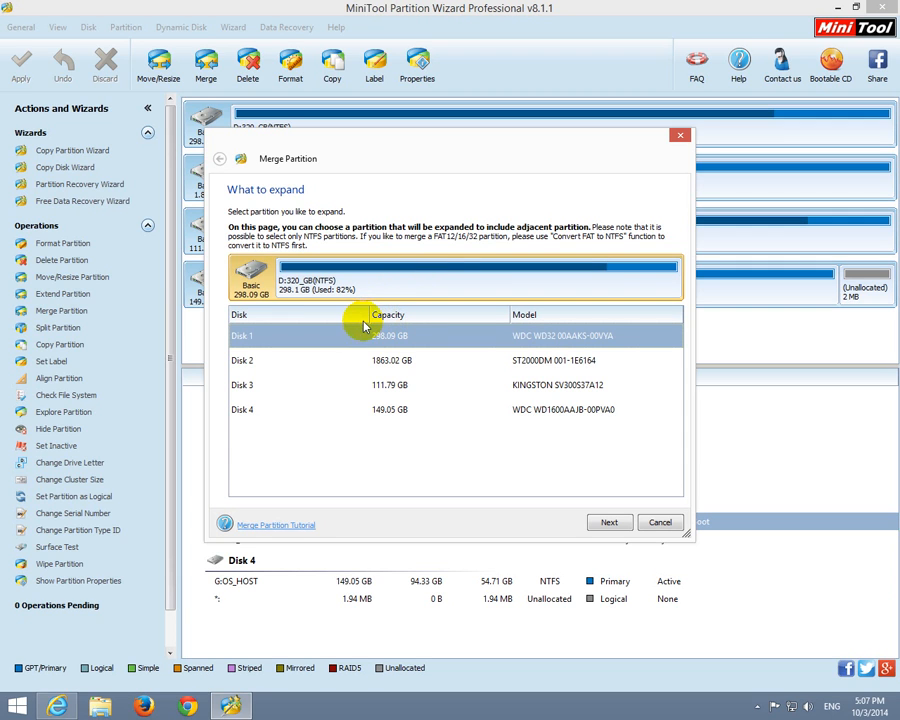
left_click(563, 392)
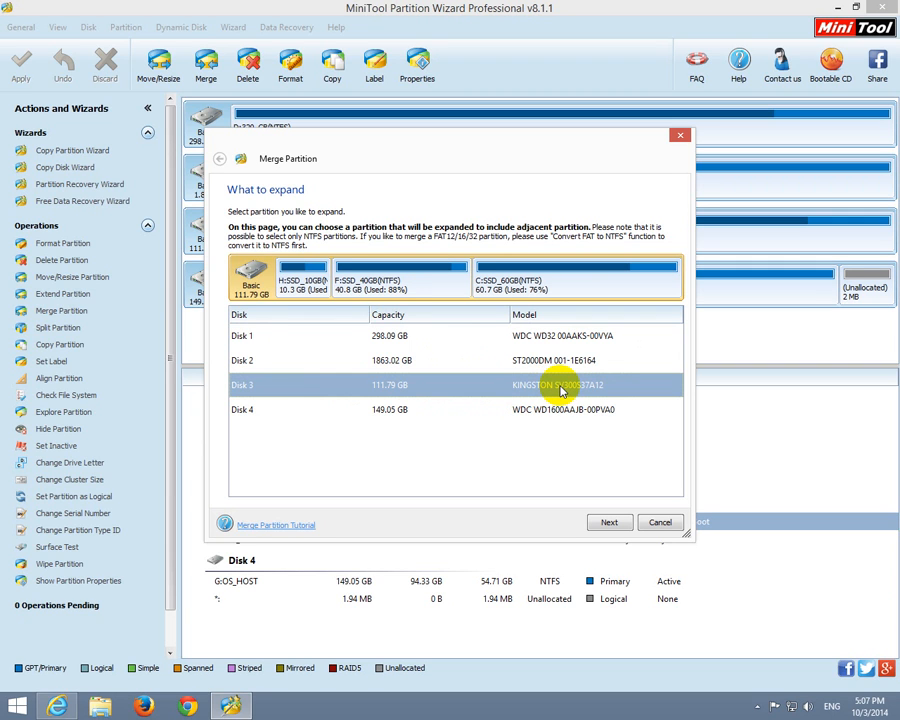
left_click(416, 289)
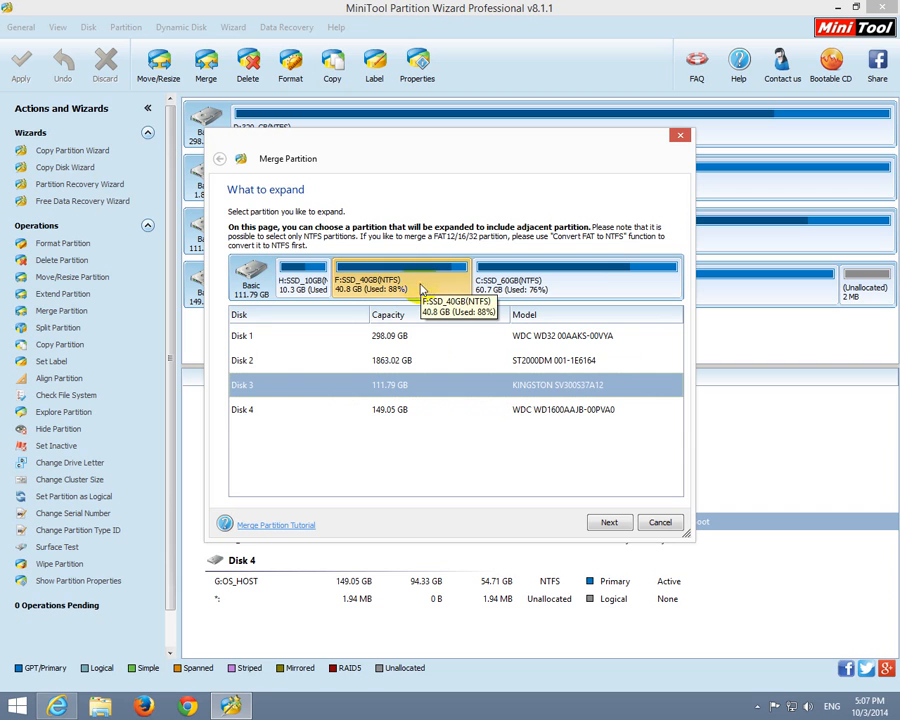
left_click(609, 523)
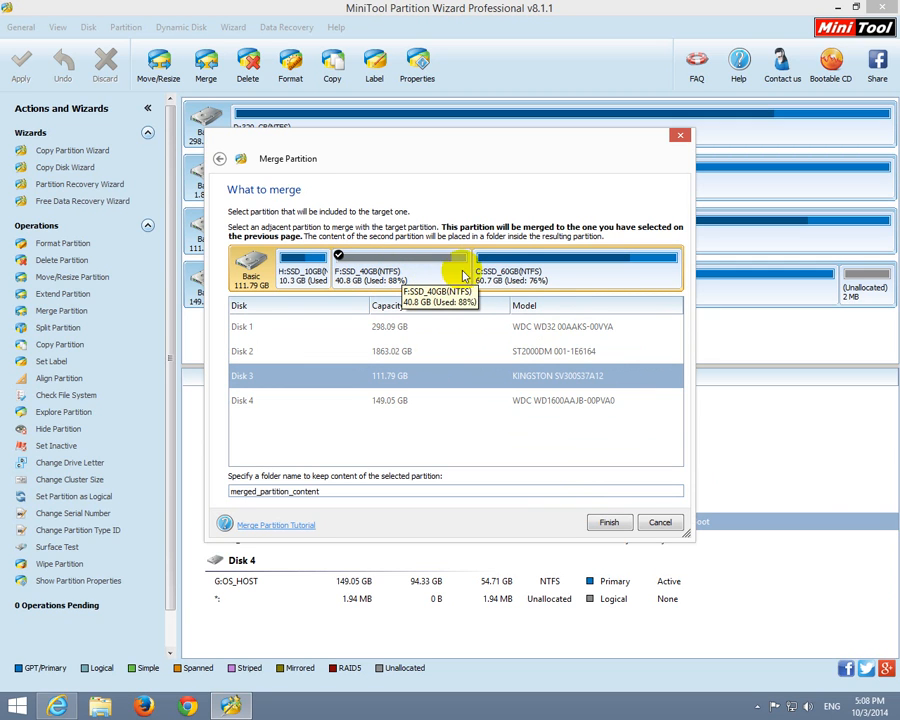
- Merge C:SSD_60GB into F:SSD_40GB on Disk 3, keeping its content in the merged_partition_content folder, and undo the pending merge
left_click(521, 271)
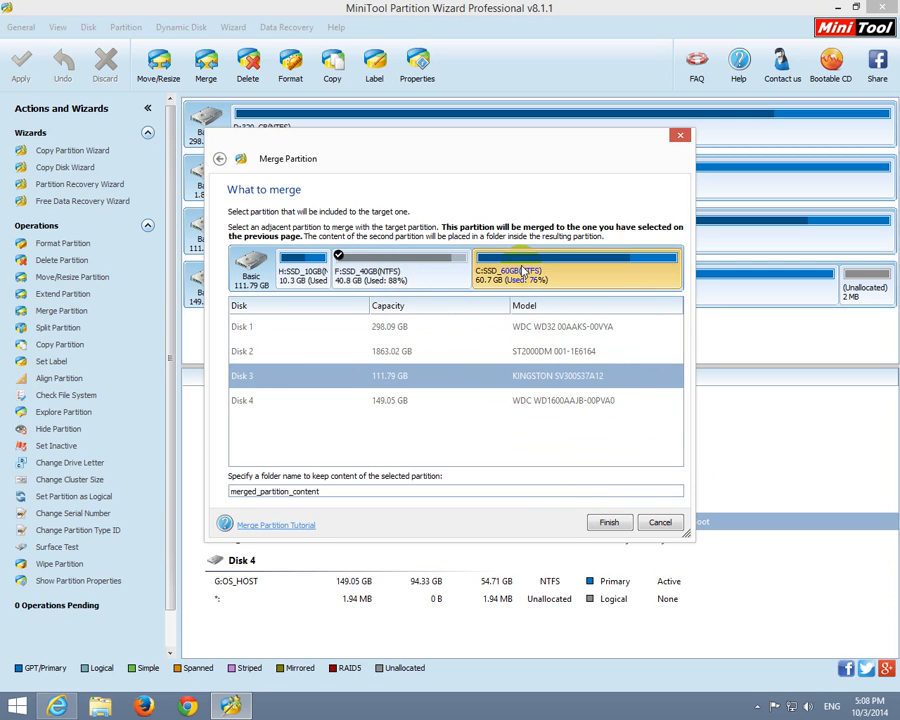
left_click(301, 277)
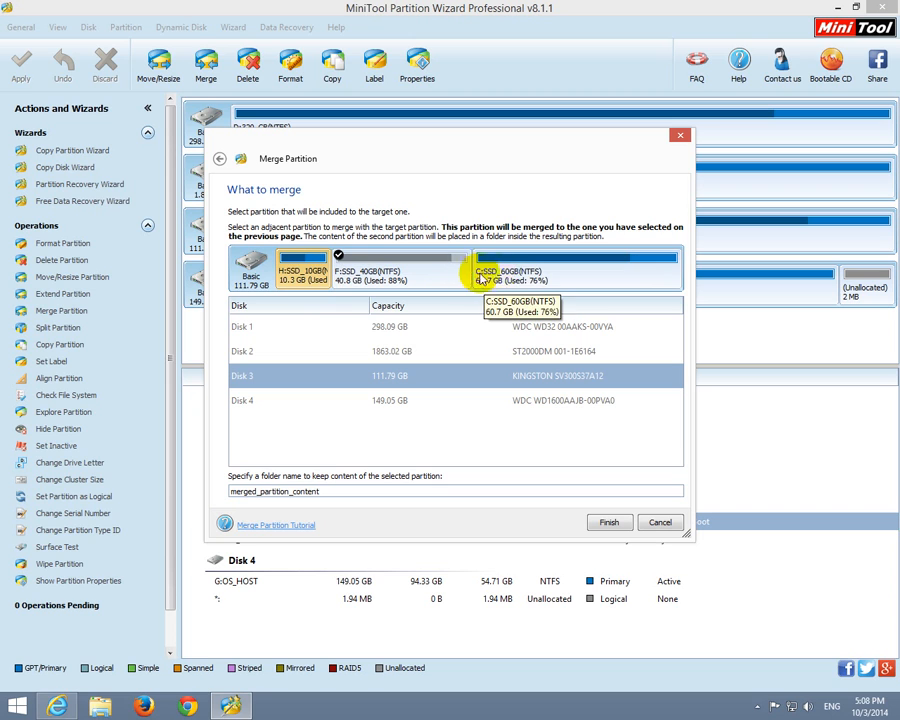
left_click(516, 280)
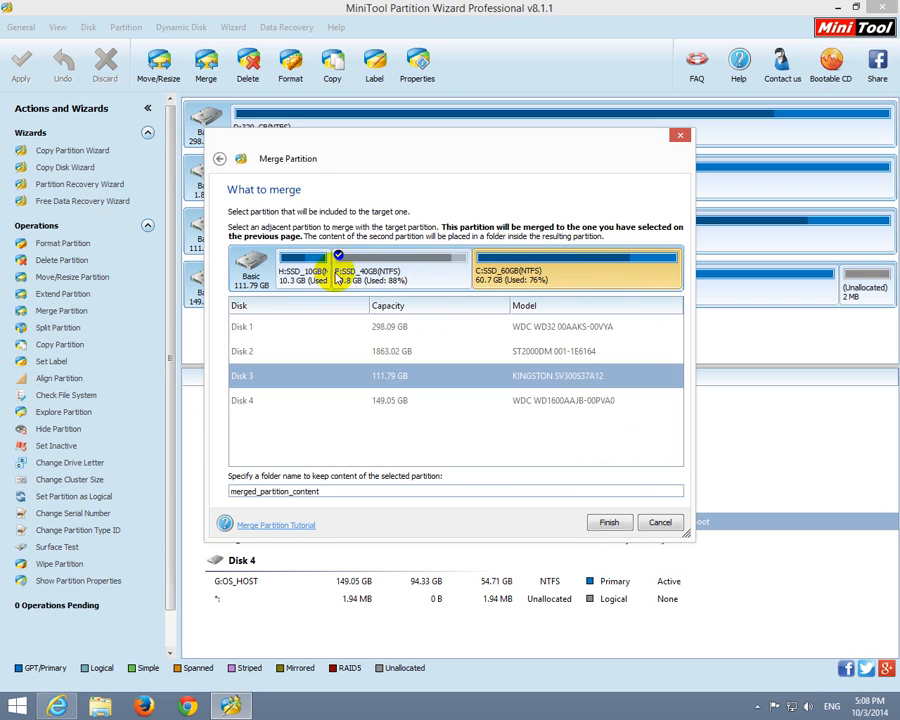
left_click(609, 522)
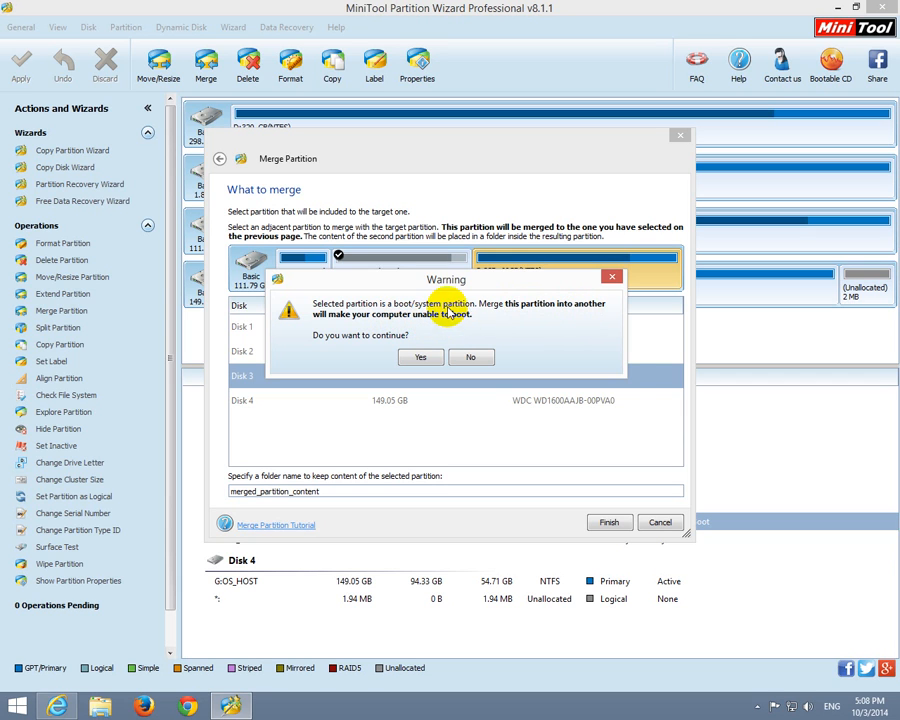
left_click_drag(446, 285, 460, 336)
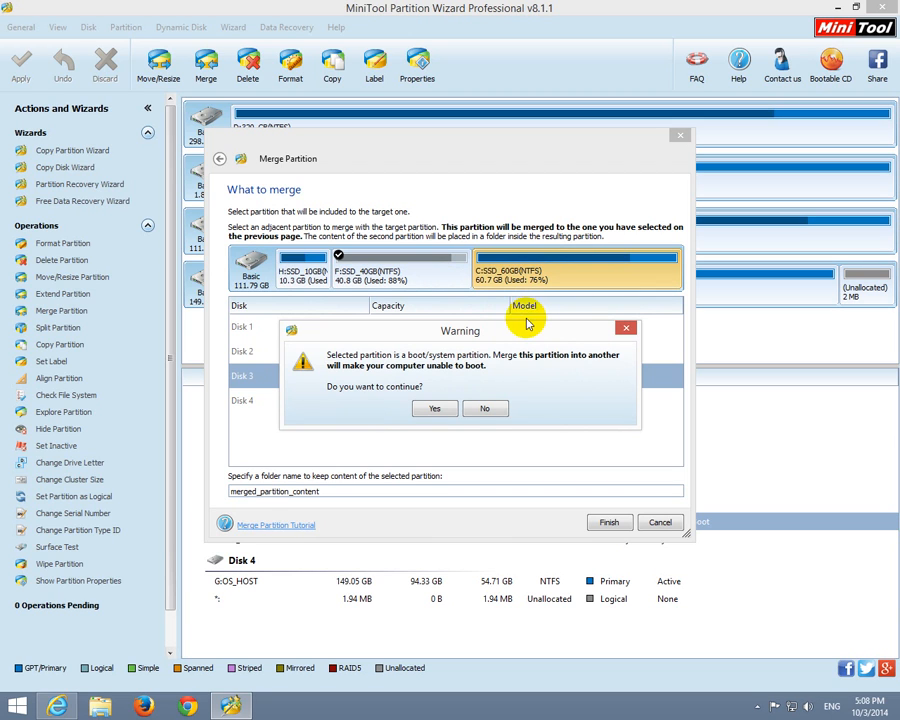
left_click(437, 410)
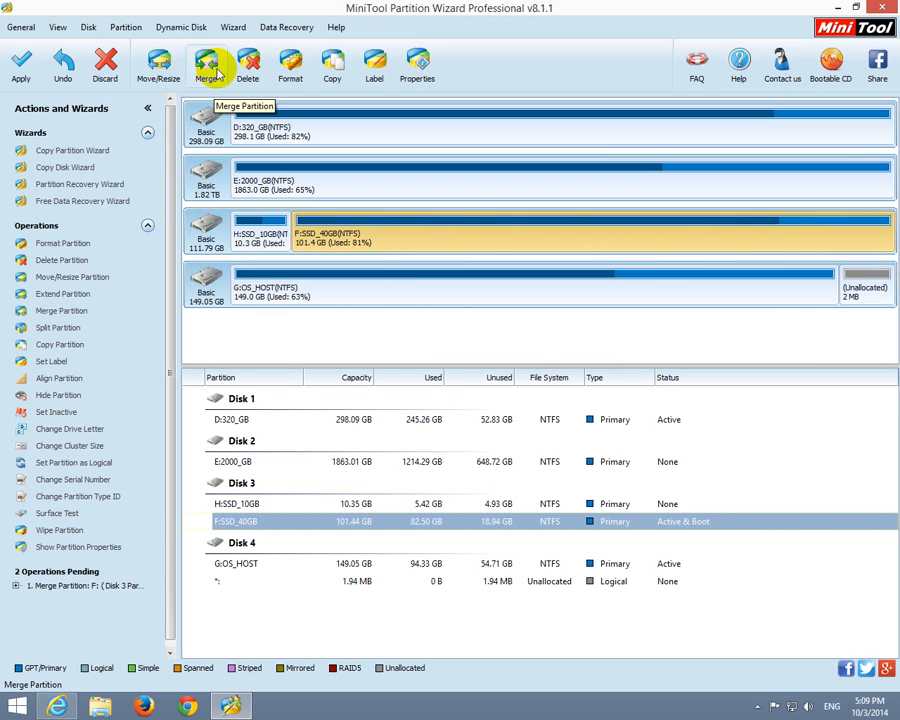
left_click(64, 64)
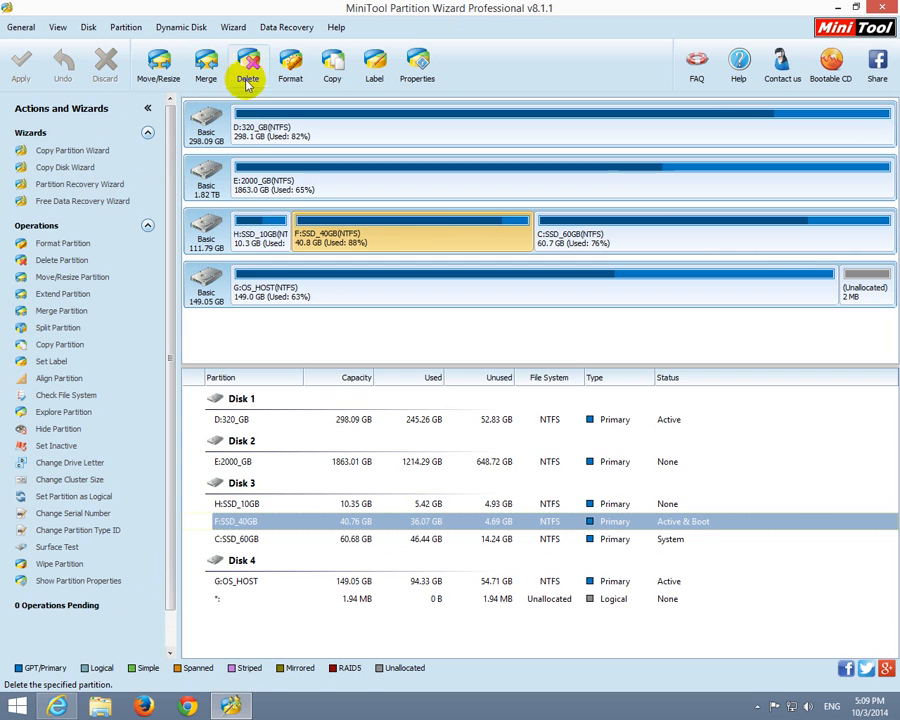
- Delete the H:SSD_10GB, F:SSD_40GB and C:SSD_60GB partitions on Disk 3, accepting the system partition warnings
left_click(266, 231)
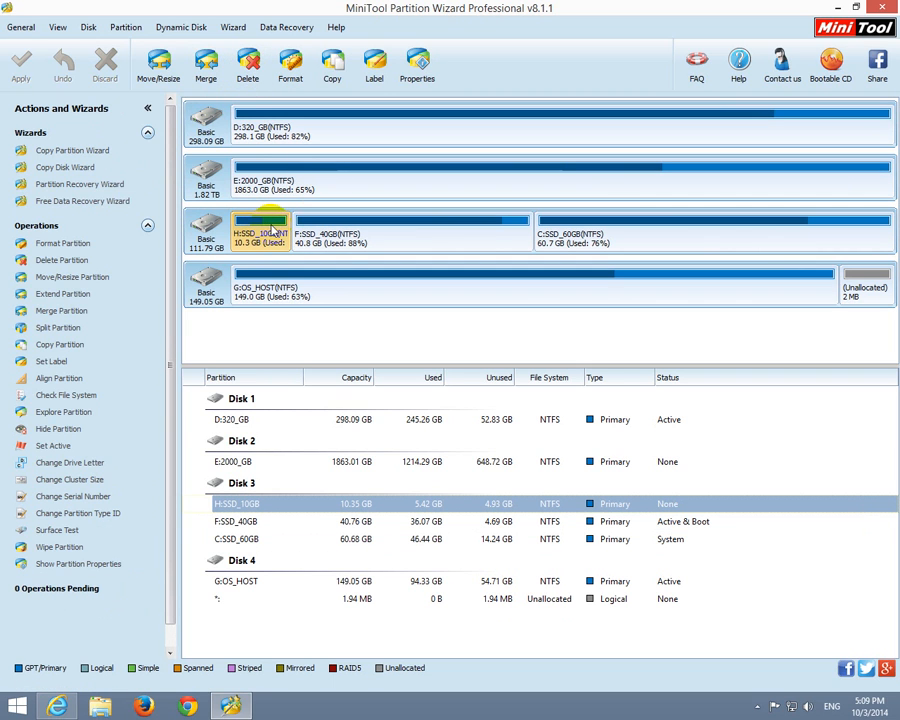
left_click(246, 64)
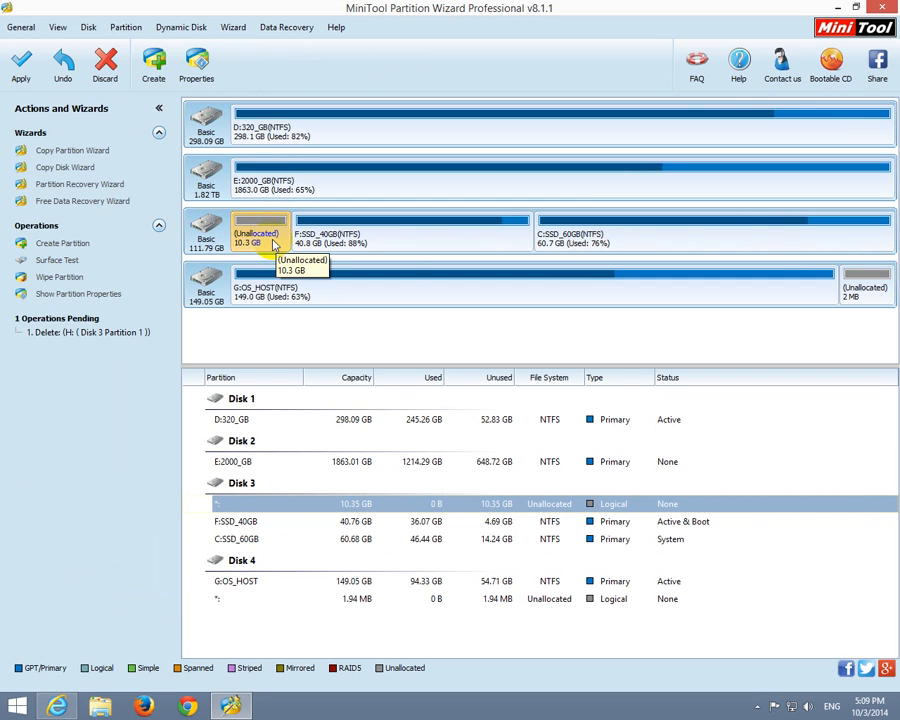
left_click(366, 242)
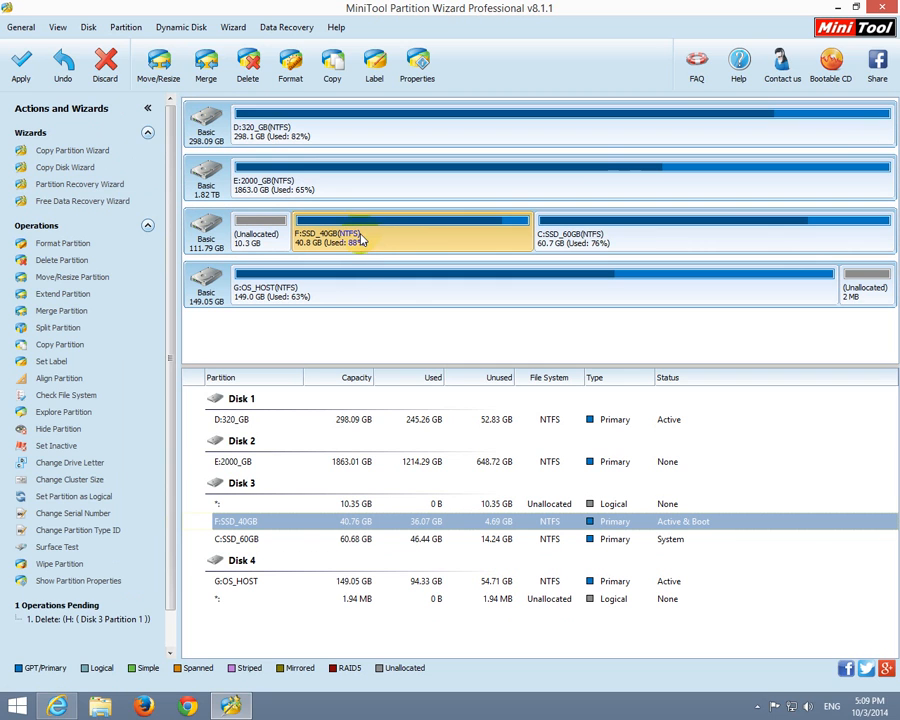
left_click(250, 78)
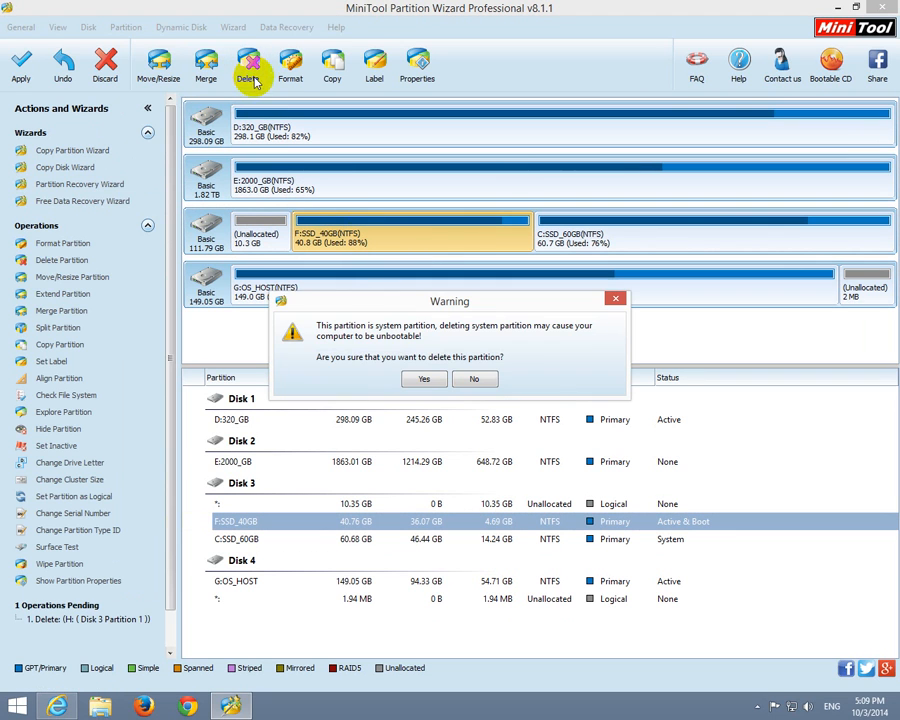
left_click(421, 381)
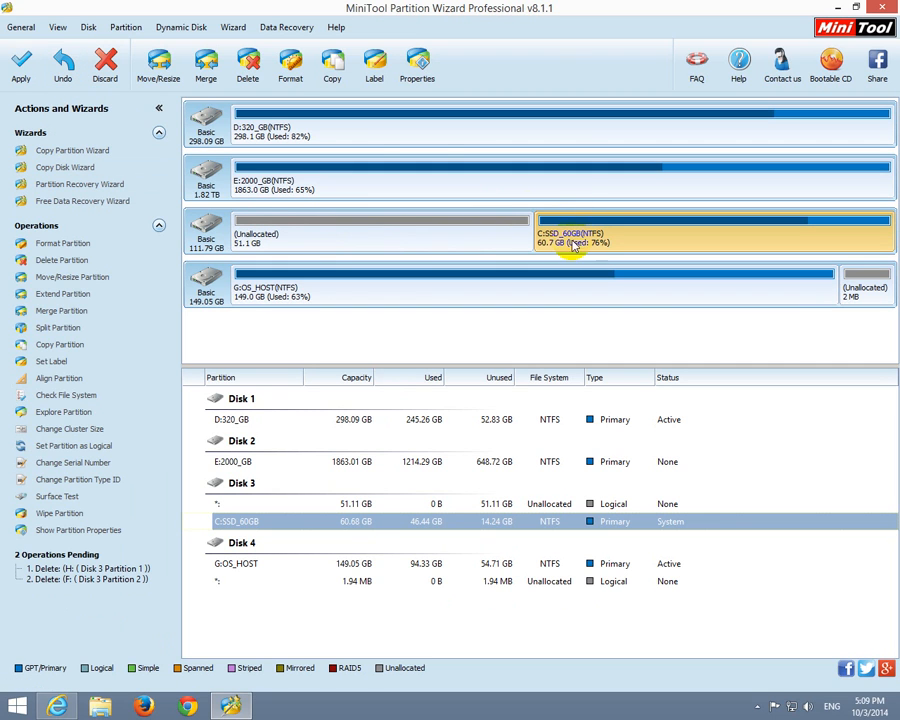
left_click(247, 64)
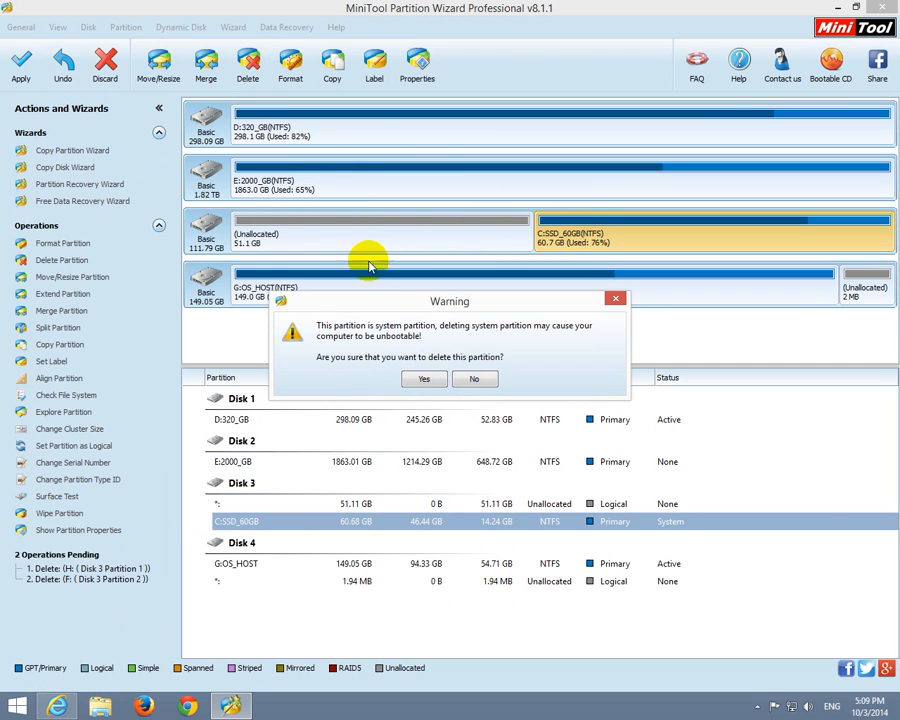
left_click(426, 381)
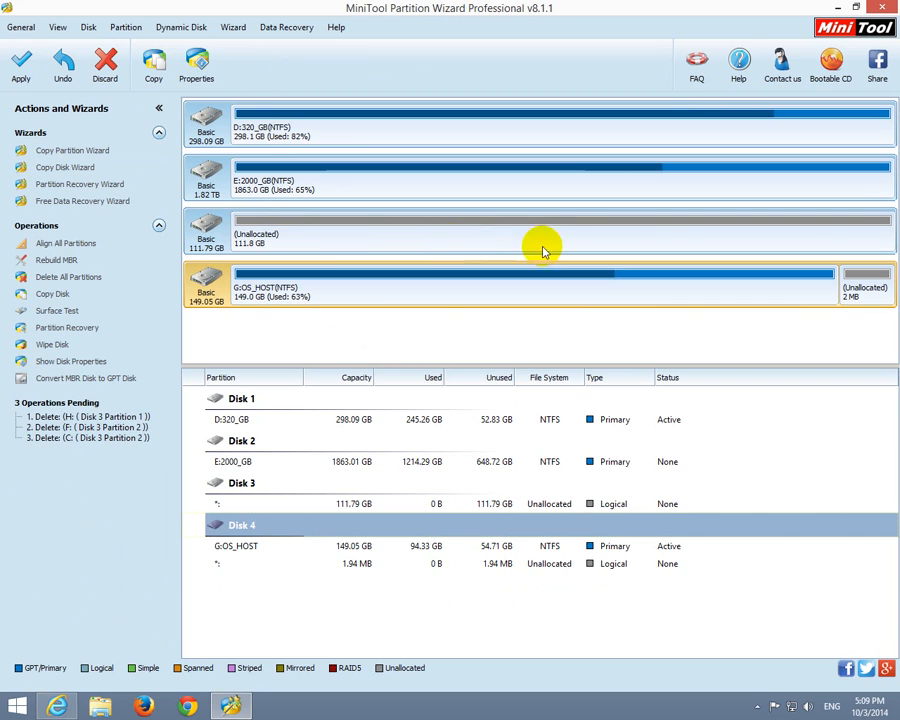
- Undo all three pending partition deletions on Disk 3
left_click(66, 64)
left_click(66, 64)
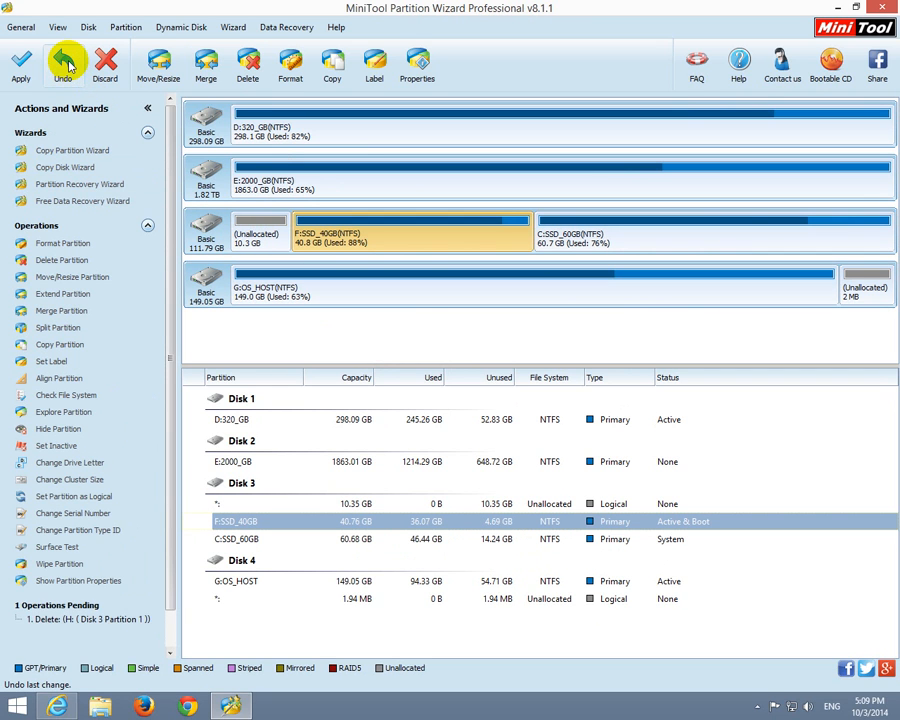
left_click(66, 64)
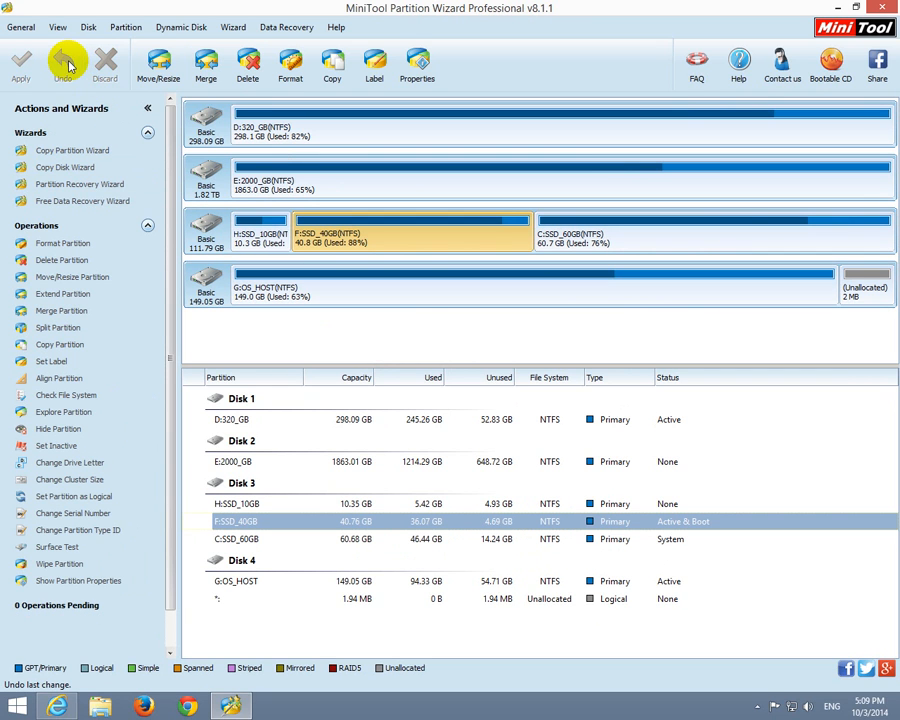
- Format F:SSD_40GB as NTFS with the label SSD_40GB and default cluster size, and undo the pending format
left_click(290, 68)
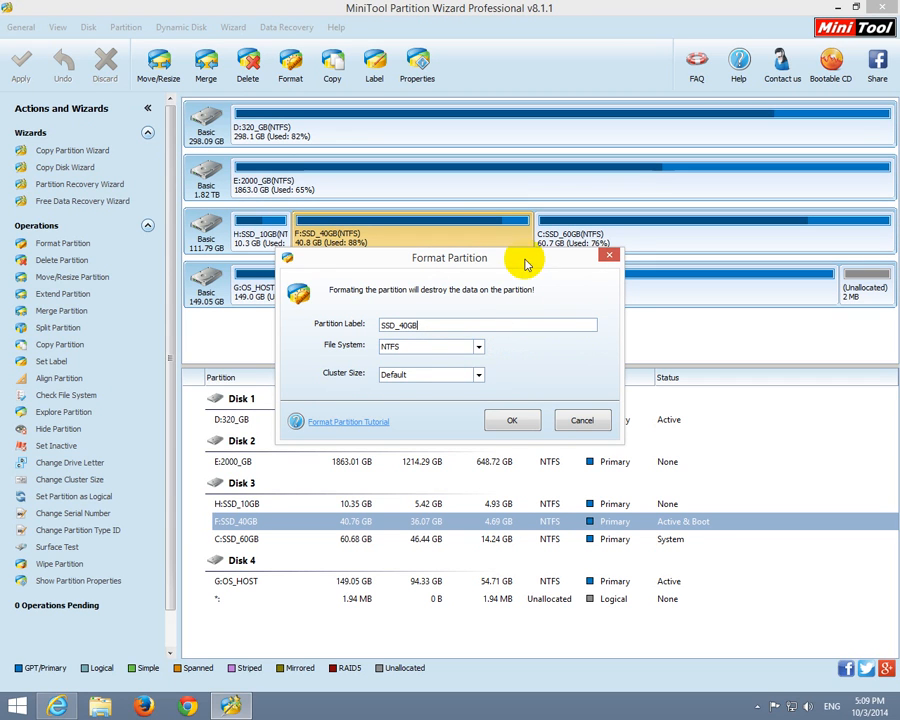
left_click_drag(527, 263, 522, 303)
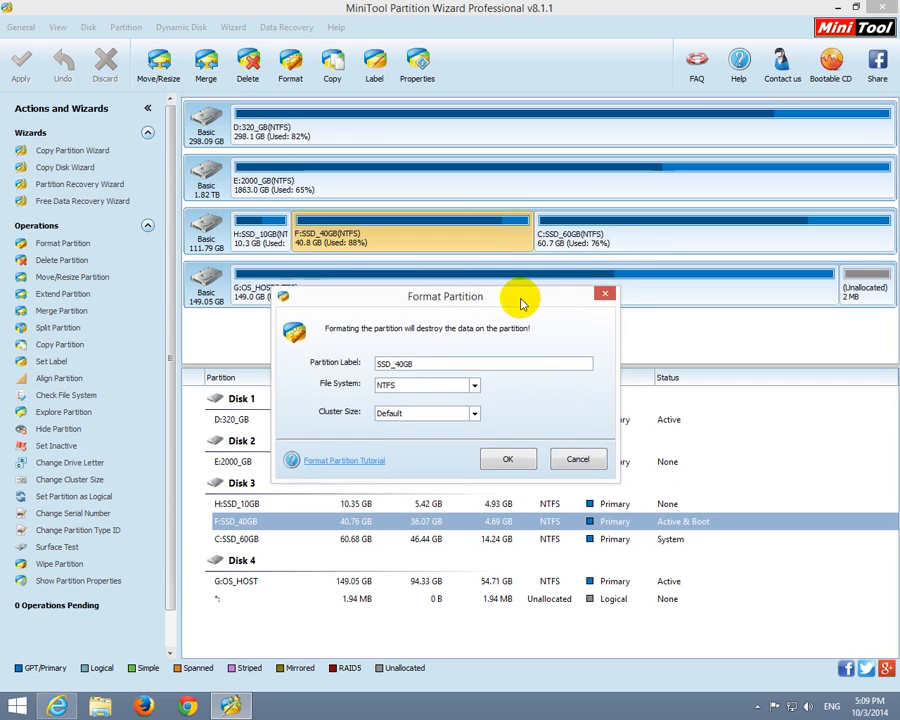
left_click(476, 388)
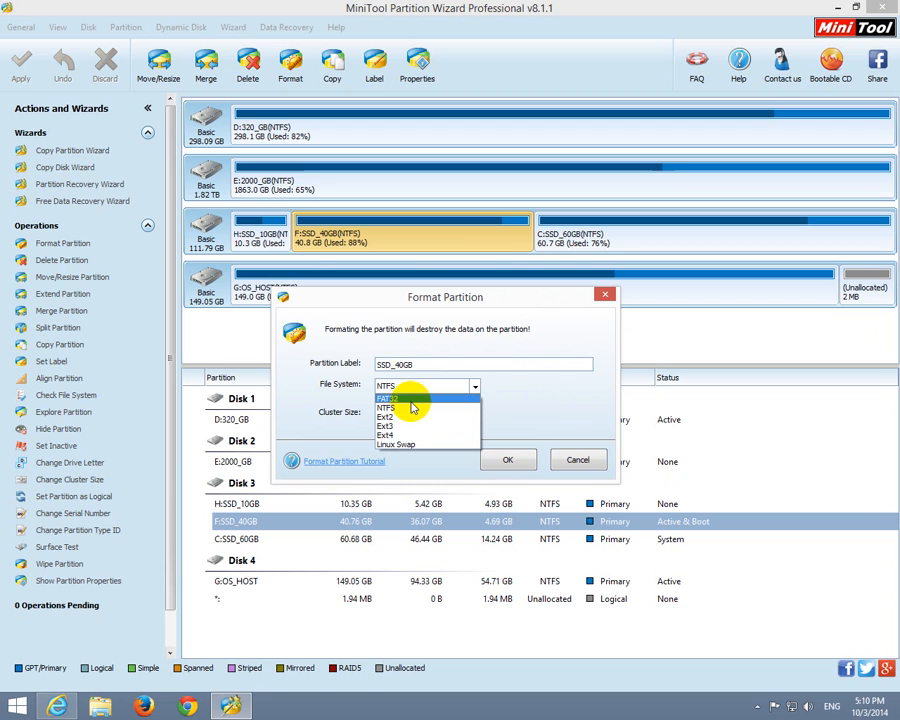
left_click(522, 426)
left_click(511, 459)
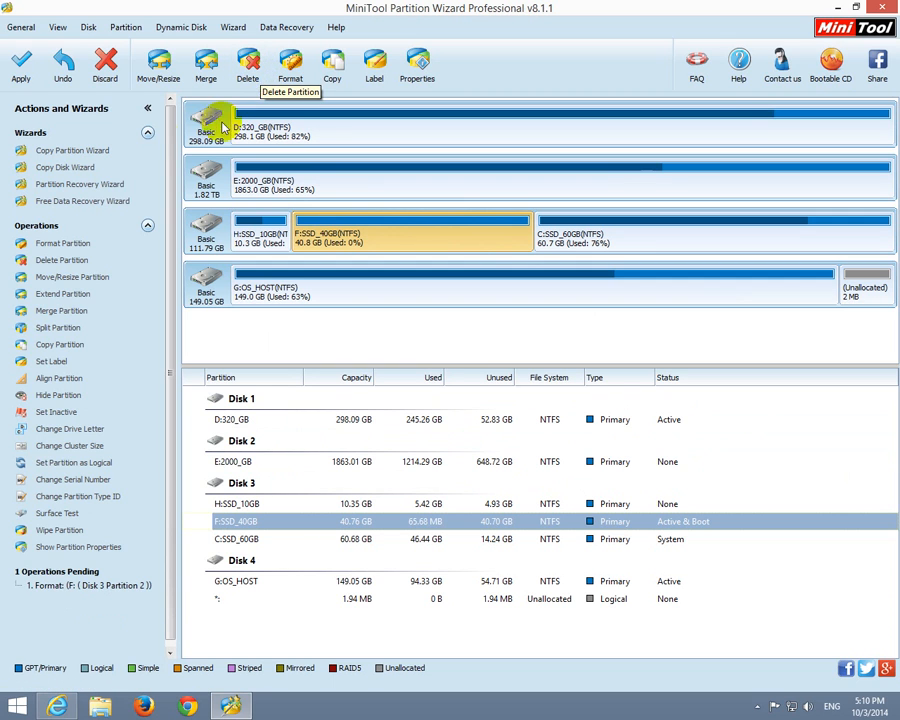
left_click(62, 66)
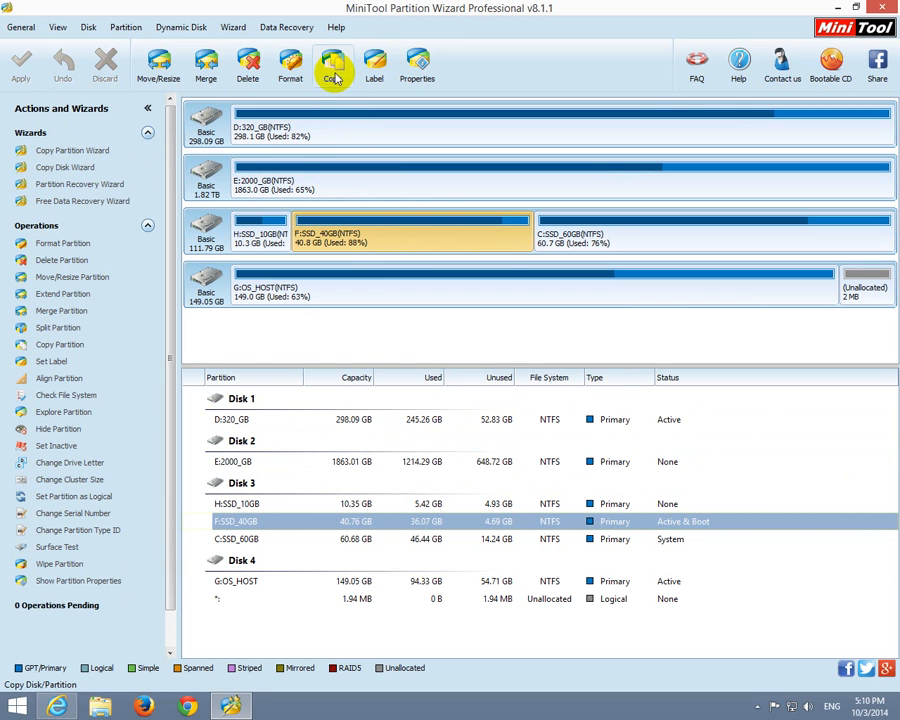
- Delete G:OS_HOST to free Disk 4, and start copying the F:SSD_40GB partition
left_click(344, 286)
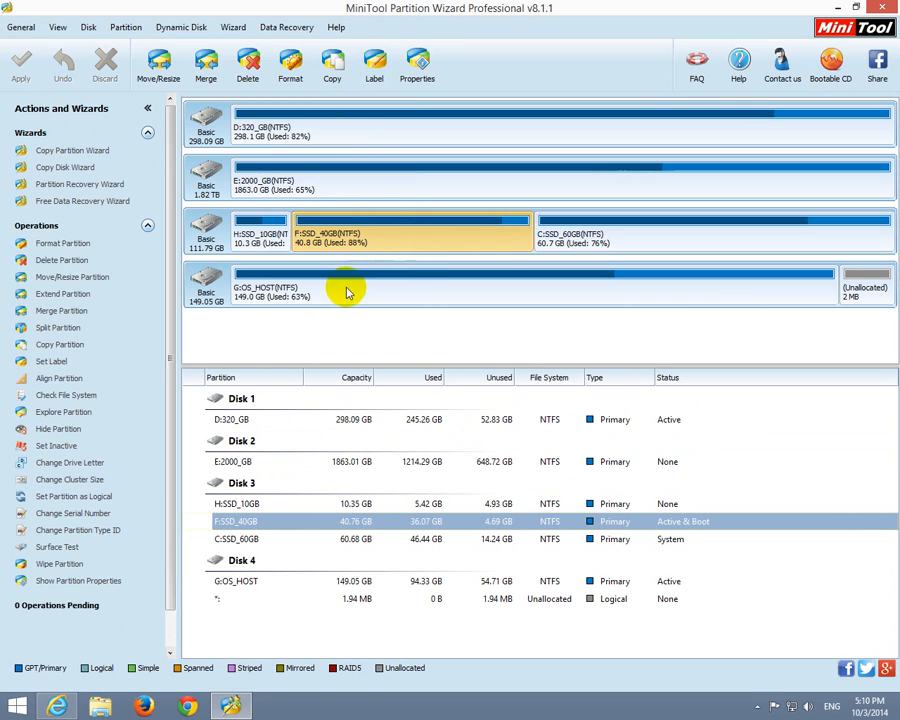
left_click(250, 68)
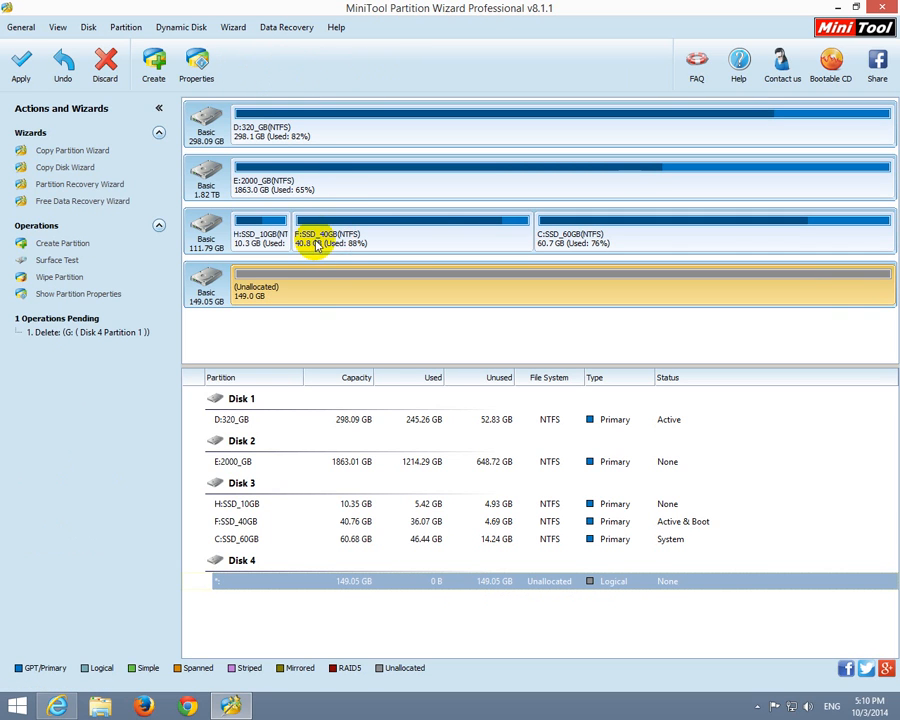
left_click(389, 245)
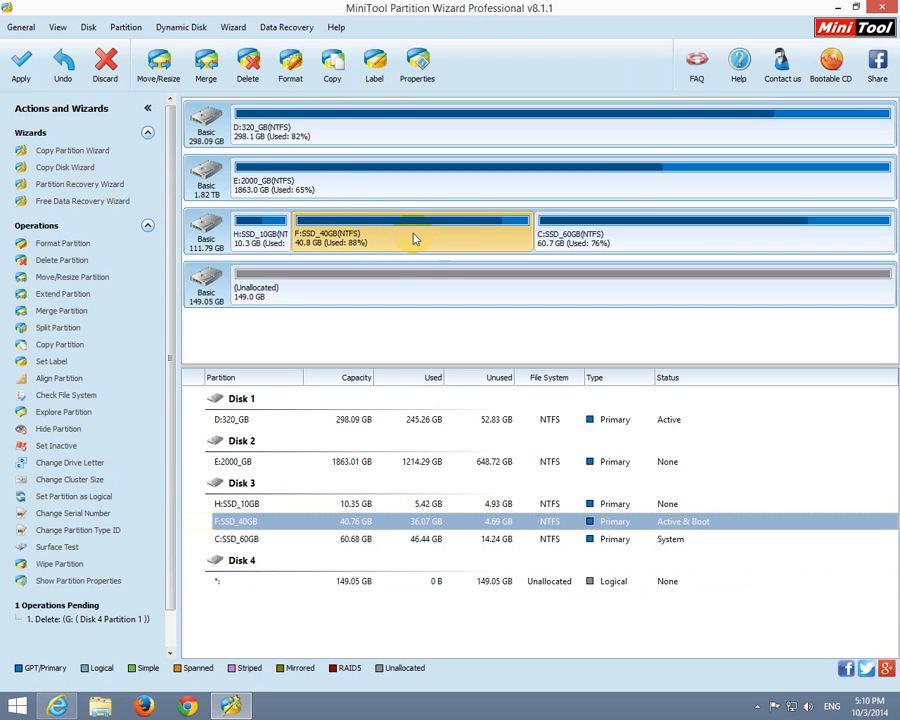
left_click(334, 66)
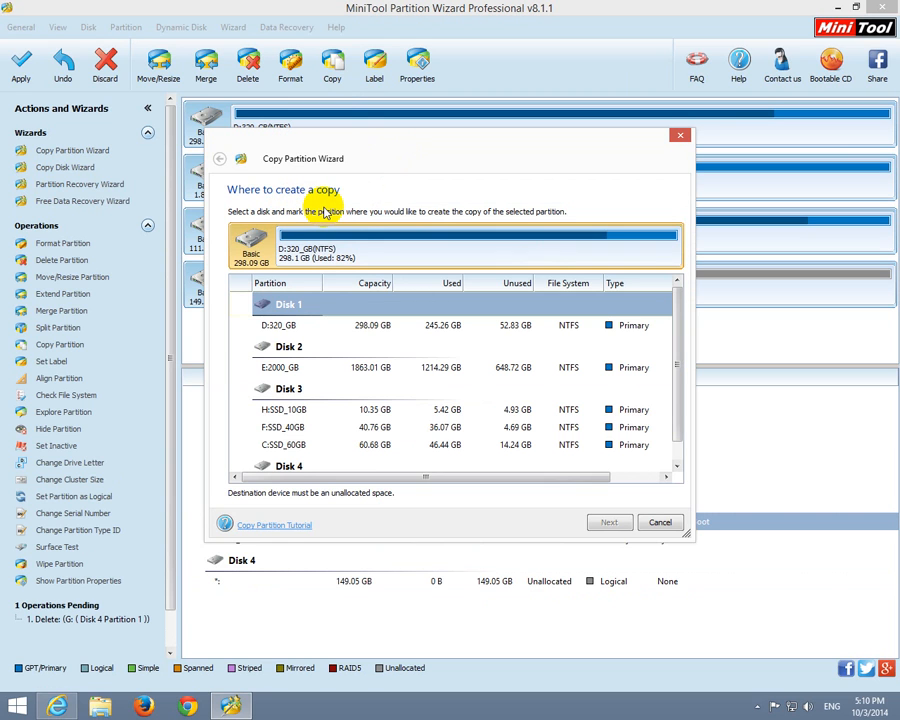
- Copy F:SSD_40GB into Disk 4's unallocated space as a logical partition of 41738.24 MB, with resizing allowed
left_click(666, 322)
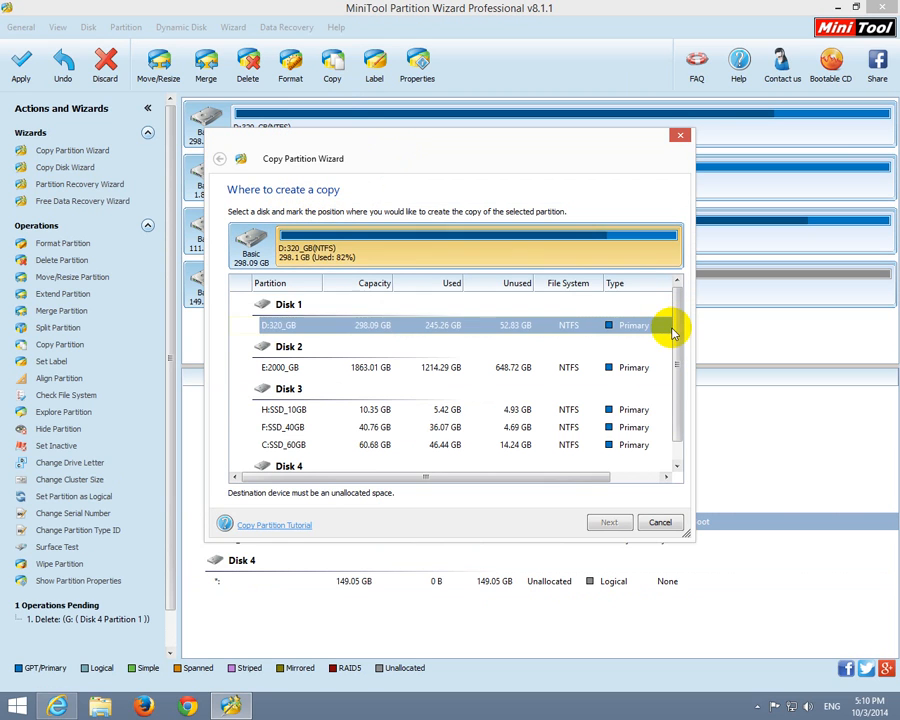
left_click(672, 347)
left_click_drag(677, 387, 678, 437)
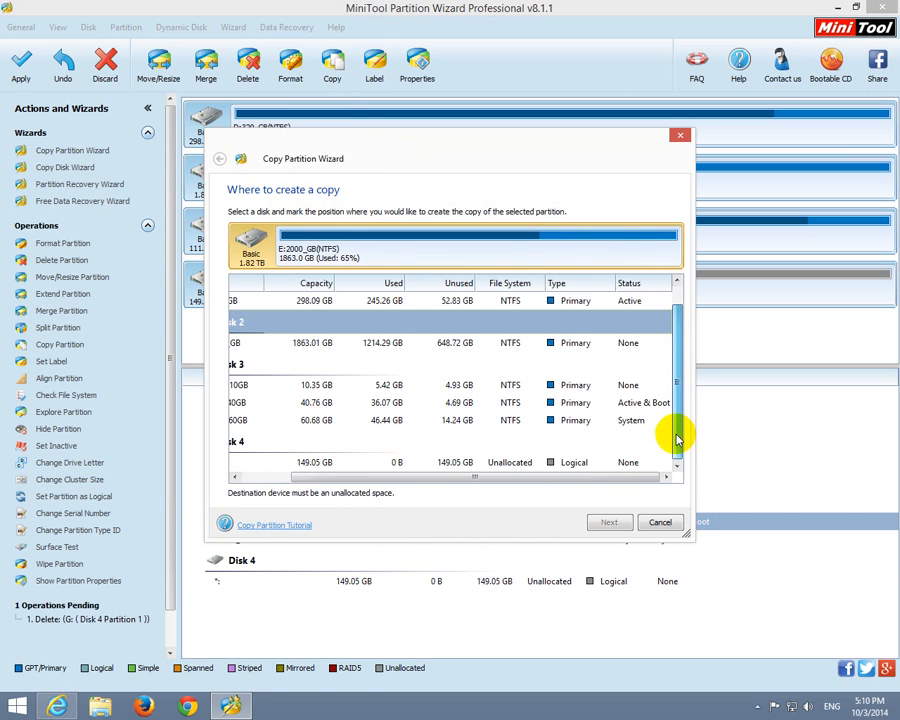
left_click_drag(605, 483, 502, 481)
left_click(378, 464)
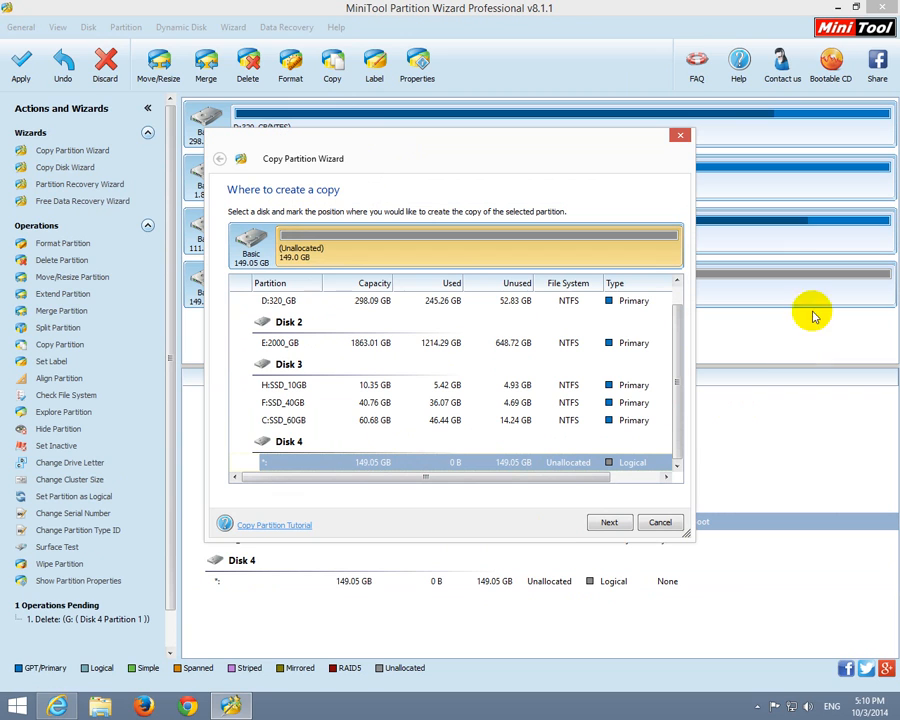
left_click(609, 522)
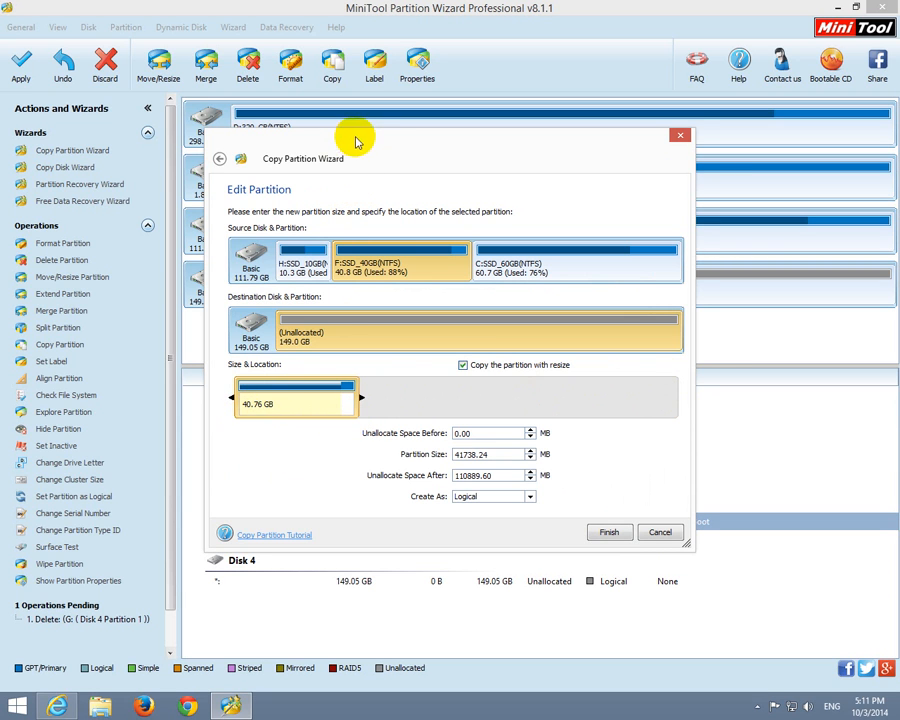
left_click_drag(352, 136, 166, 410)
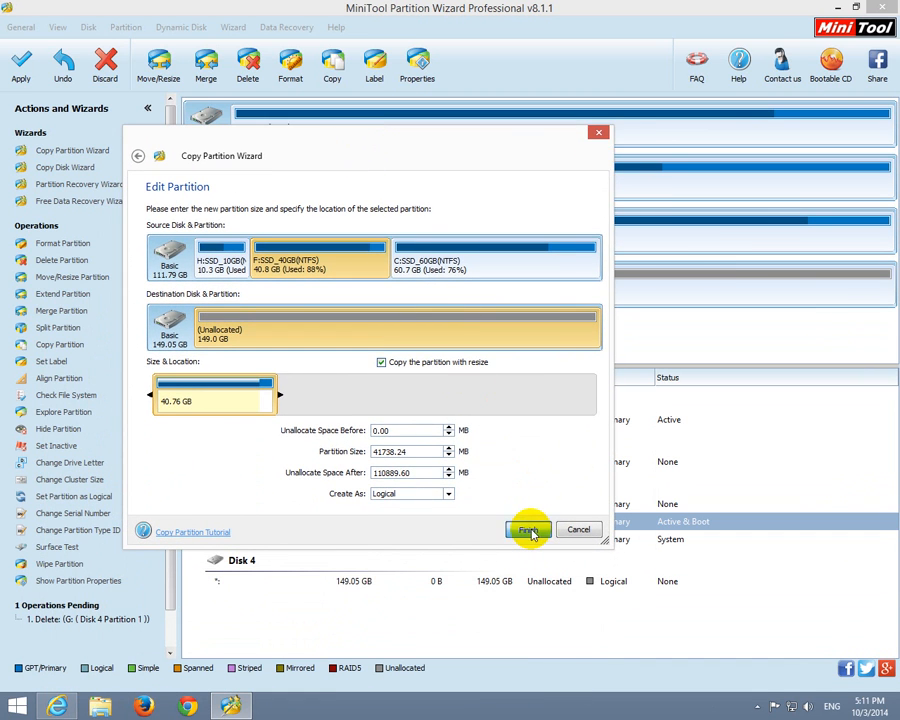
left_click(528, 530)
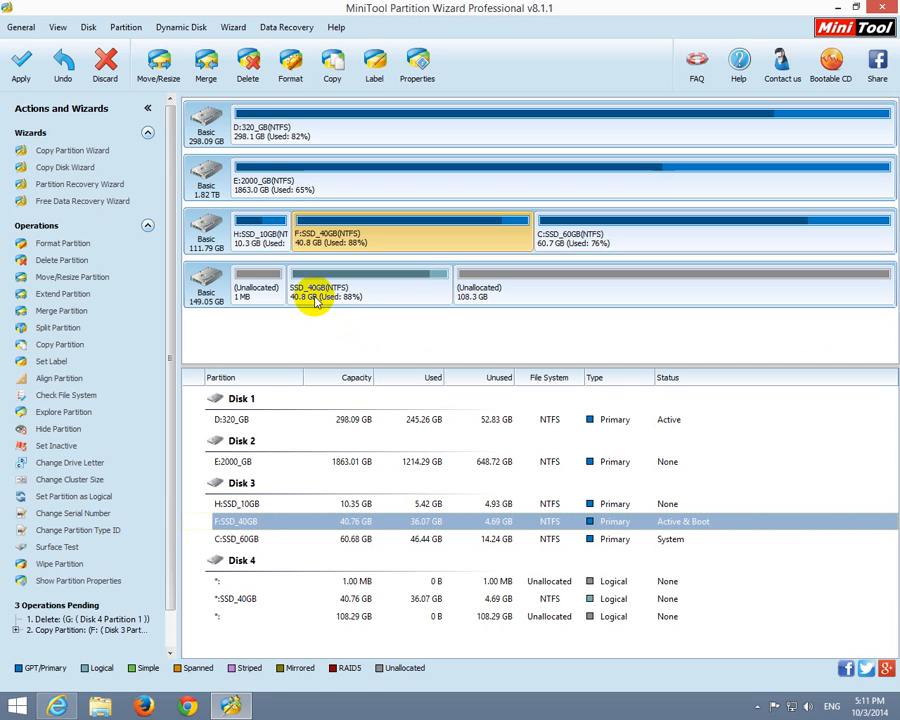
- Compare the SSD_40GB copy on Disk 4 with its source, check the surrounding unallocated space, and undo the pending copy
left_click(312, 296)
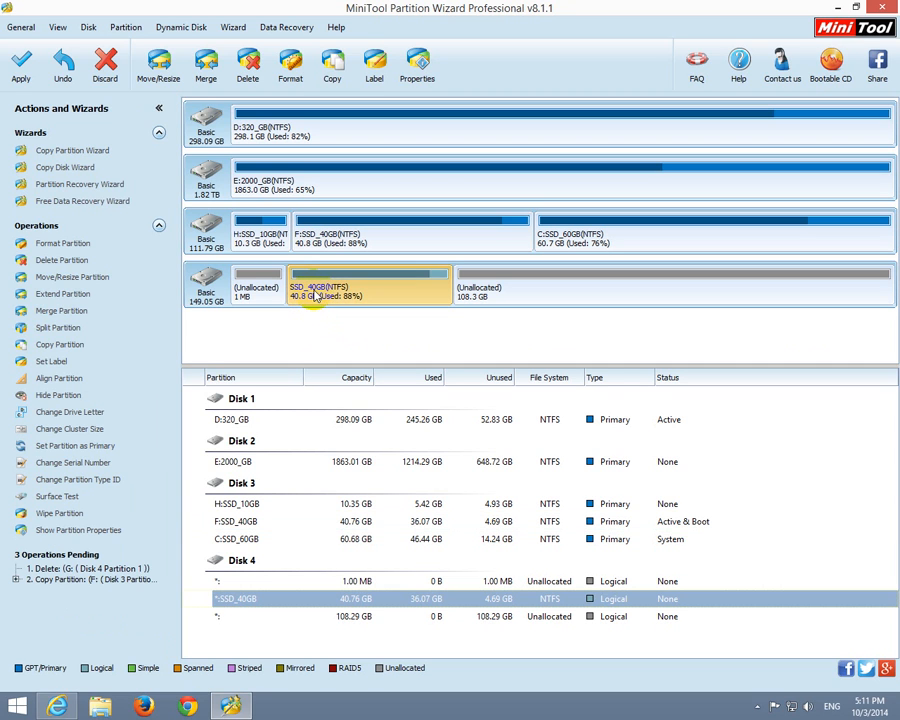
left_click(378, 242)
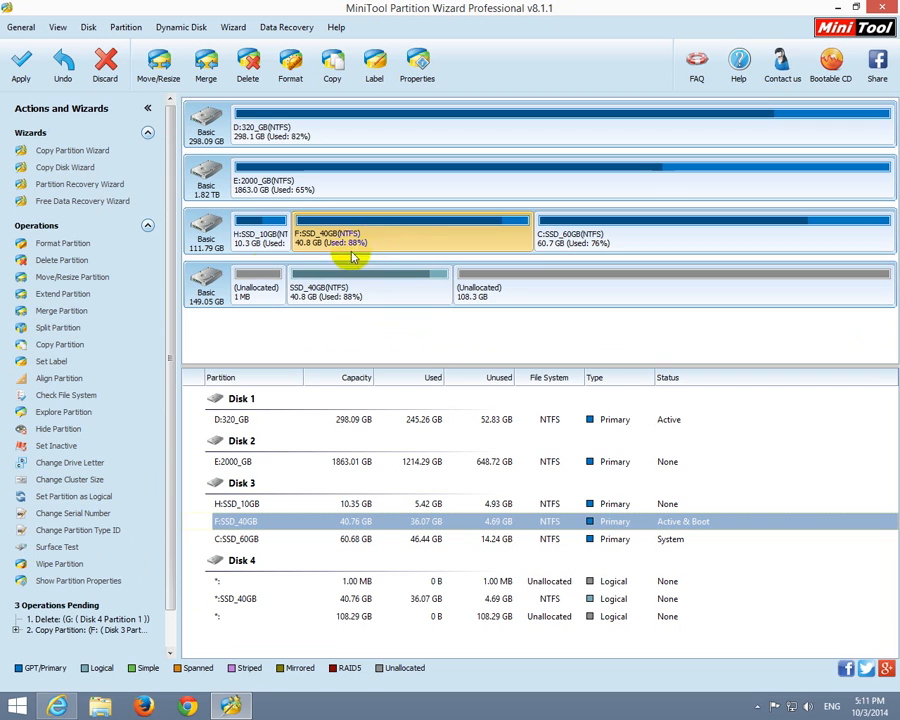
left_click(244, 287)
left_click(495, 292)
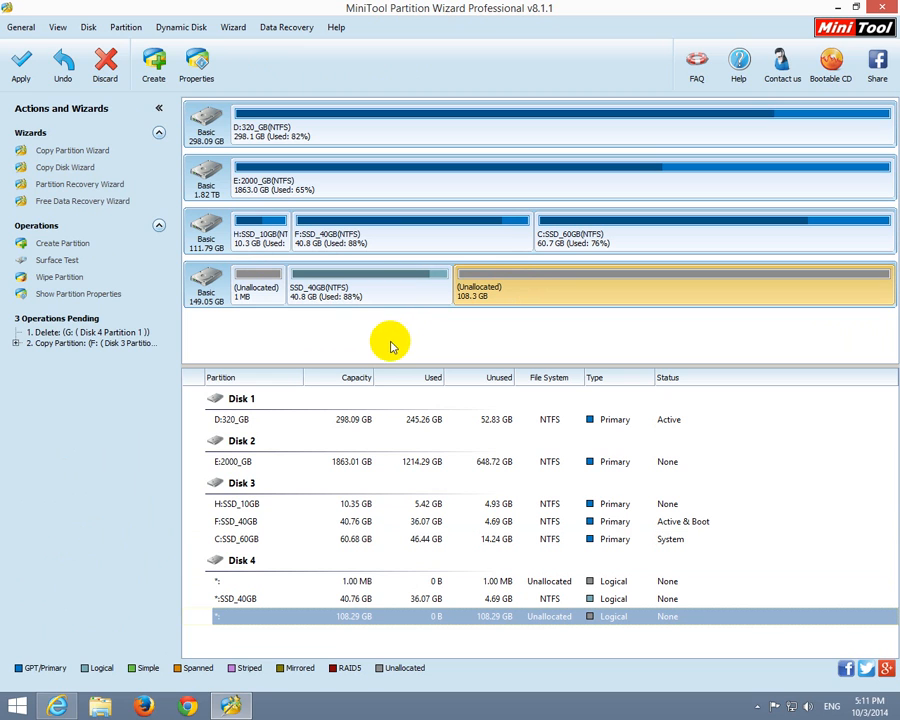
left_click(61, 63)
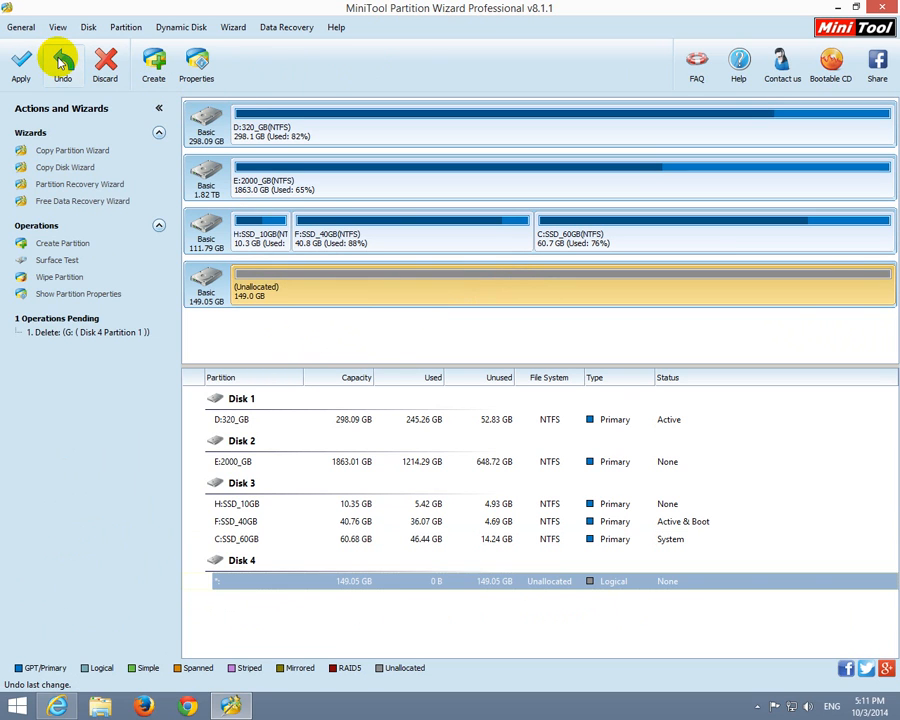
- Undo the pending deletion of G:OS_HOST on Disk 4, and set that partition's label to test
left_click(61, 63)
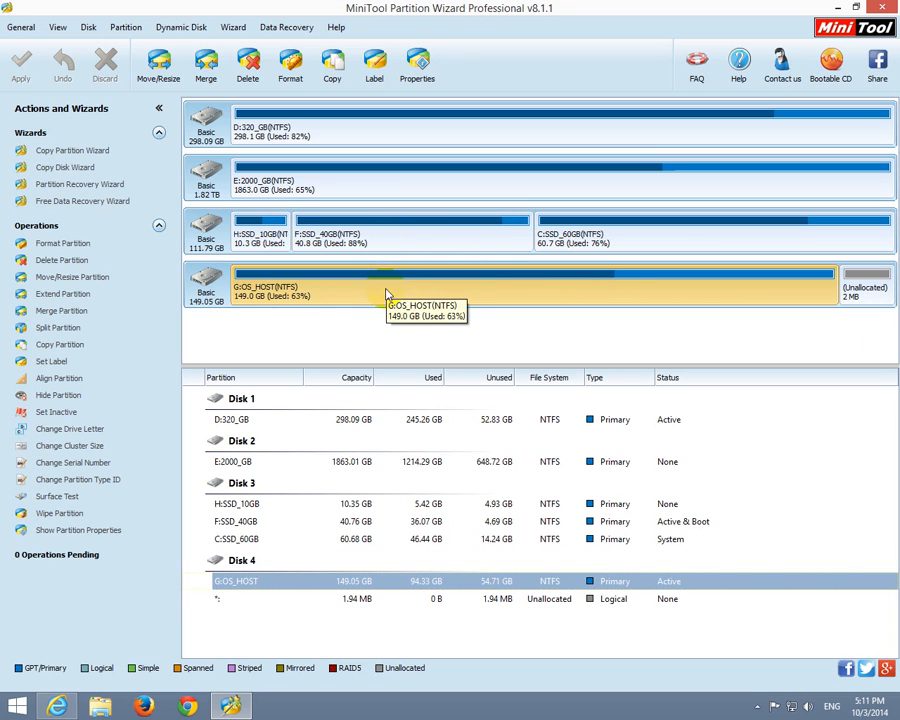
left_click(376, 77)
left_click_drag(384, 280, 428, 344)
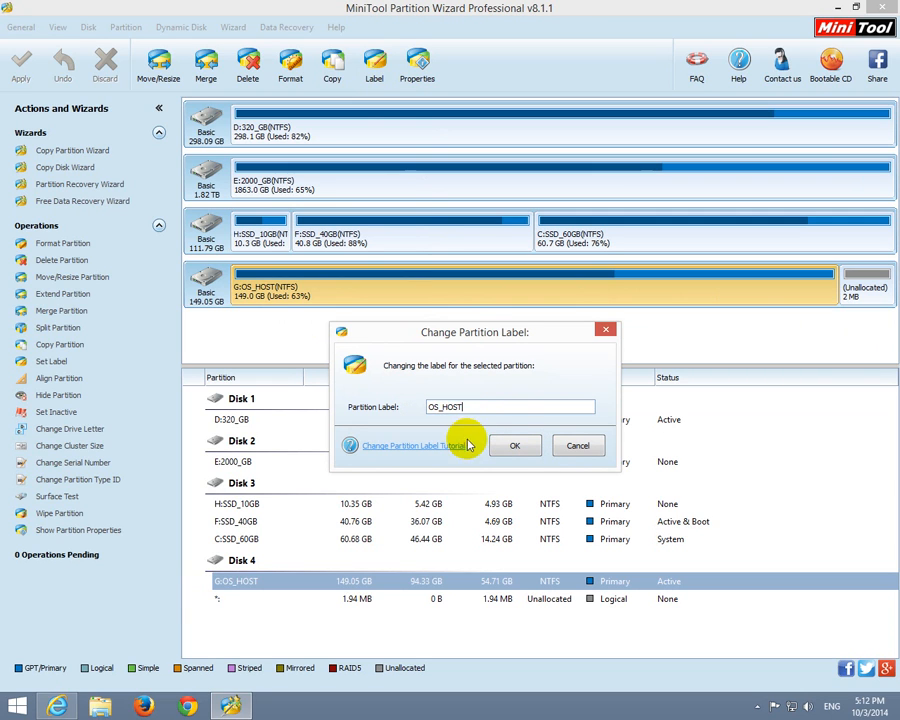
left_click_drag(475, 406, 339, 412)
type("test")
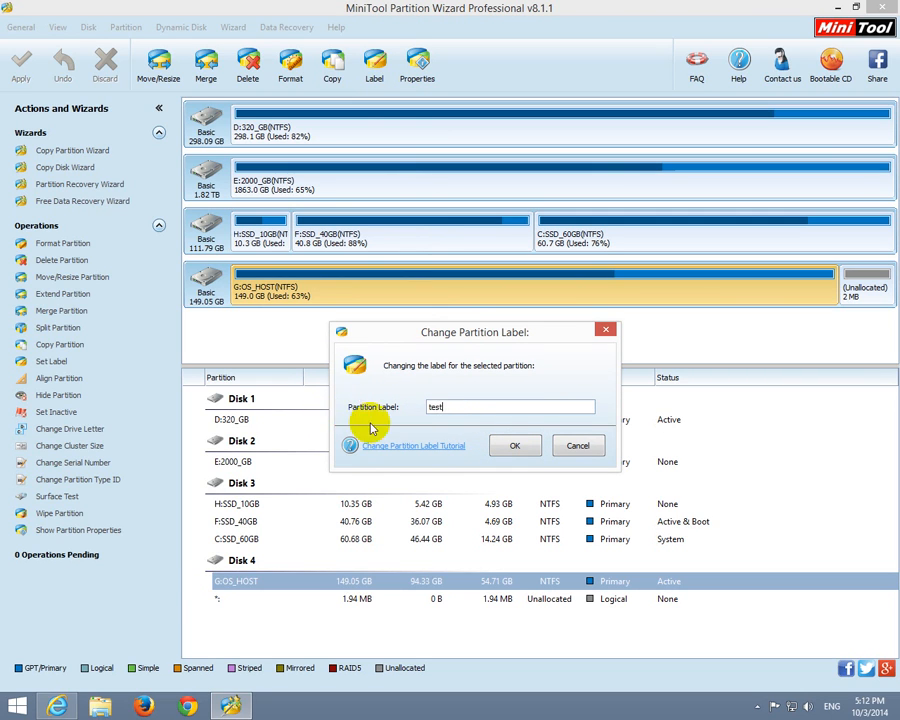
left_click(508, 446)
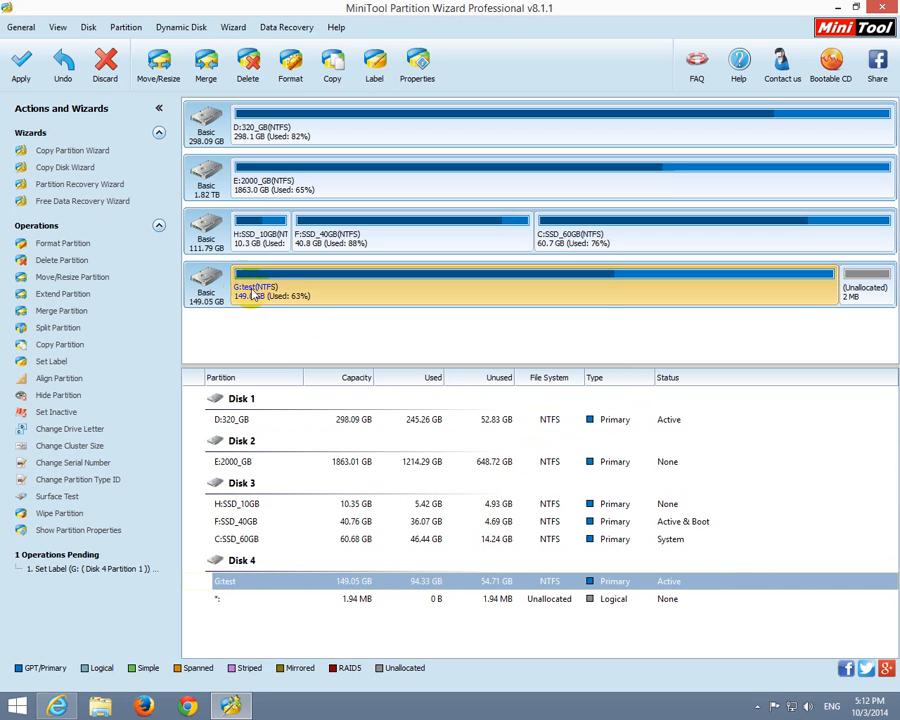
- Check drive G's name in File Explorer, and apply the pending label change in MiniTool Partition Wizard
left_click(101, 707)
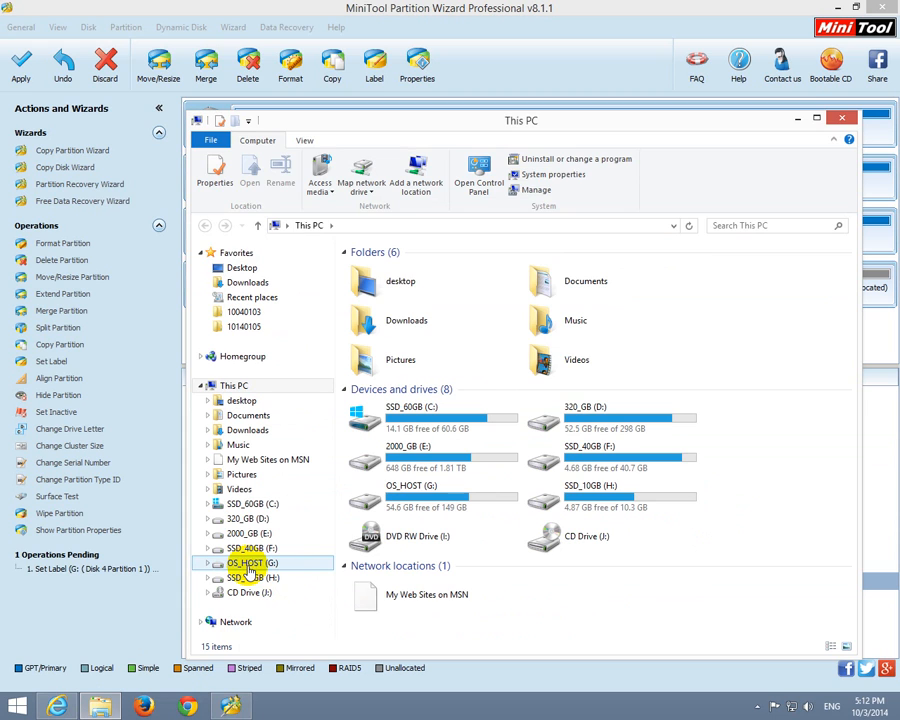
left_click(161, 611)
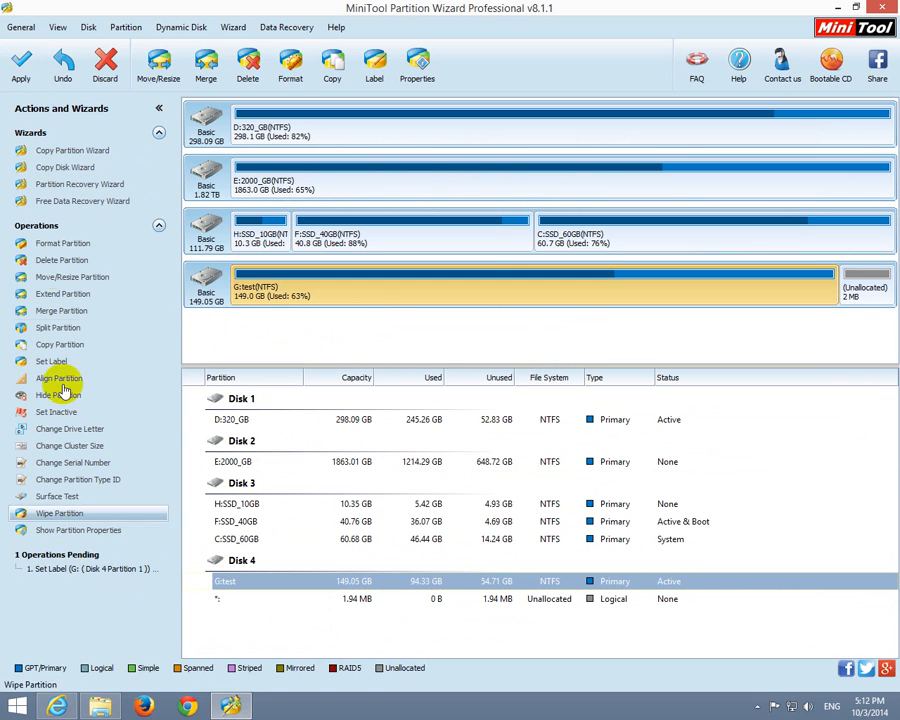
left_click(21, 60)
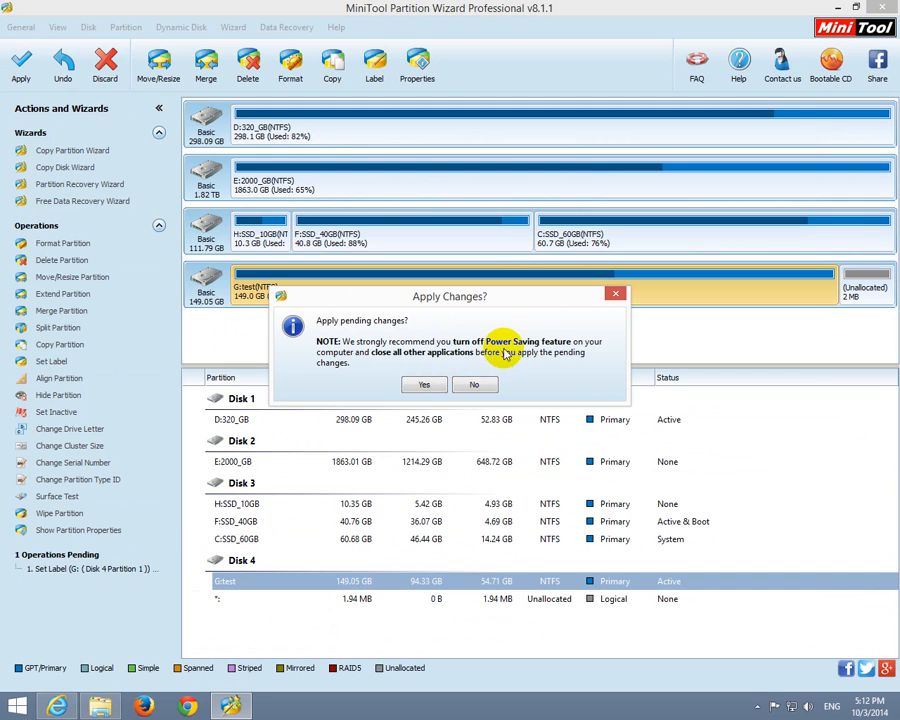
left_click(421, 386)
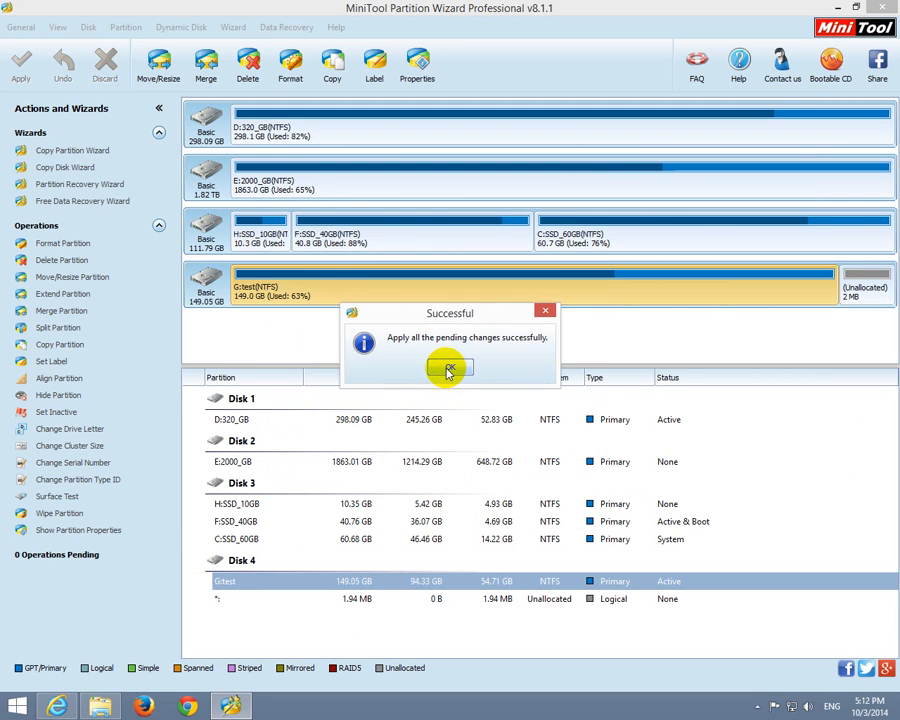
left_click(449, 370)
- Switch to File Explorer, open drive G to check its new label, and close the window
left_click(104, 706)
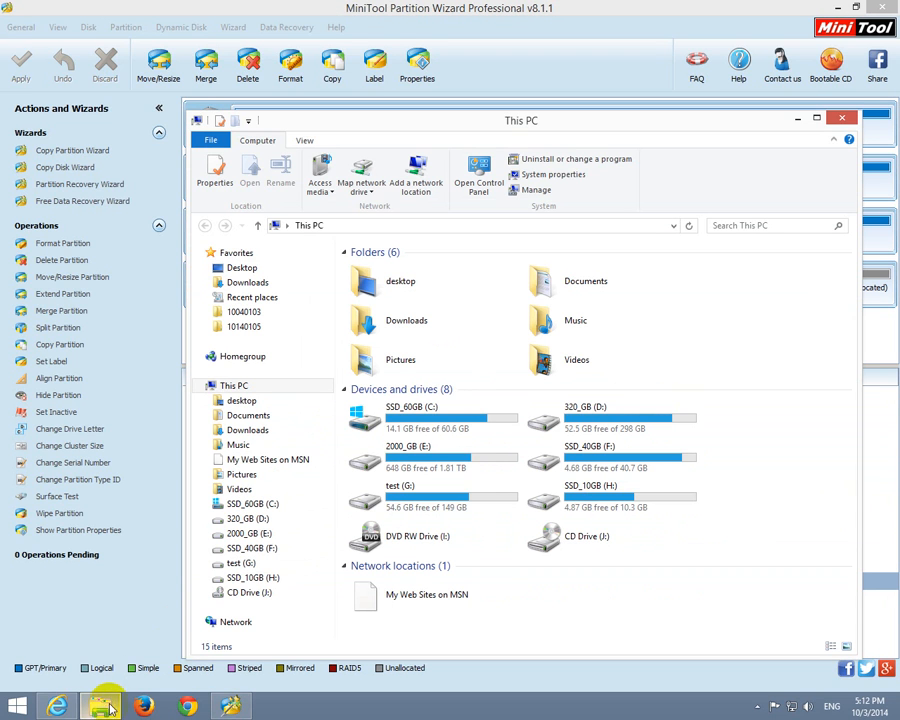
left_click(242, 564)
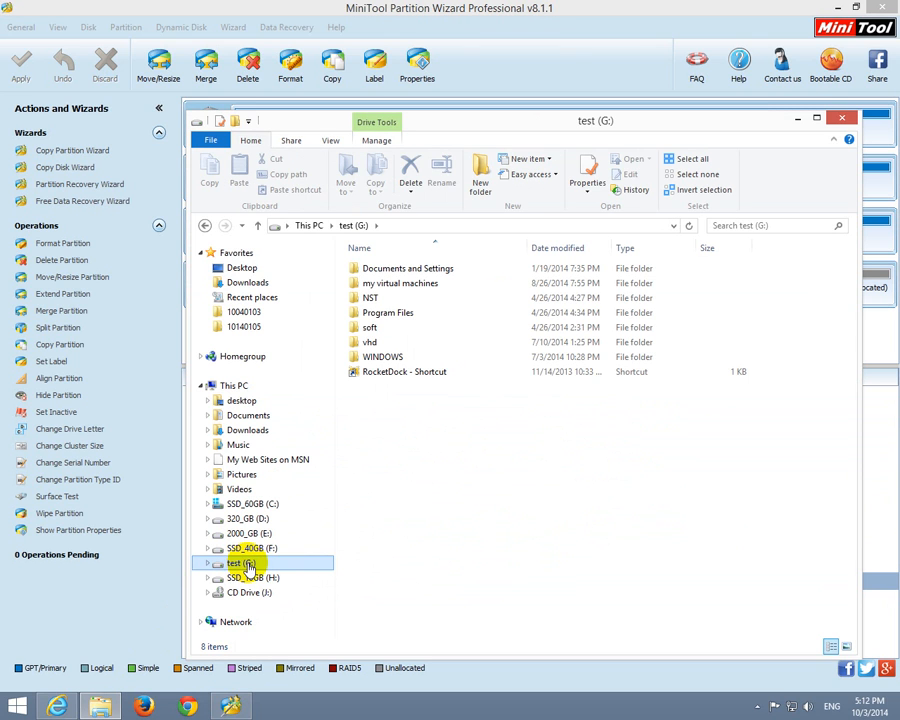
left_click(842, 118)
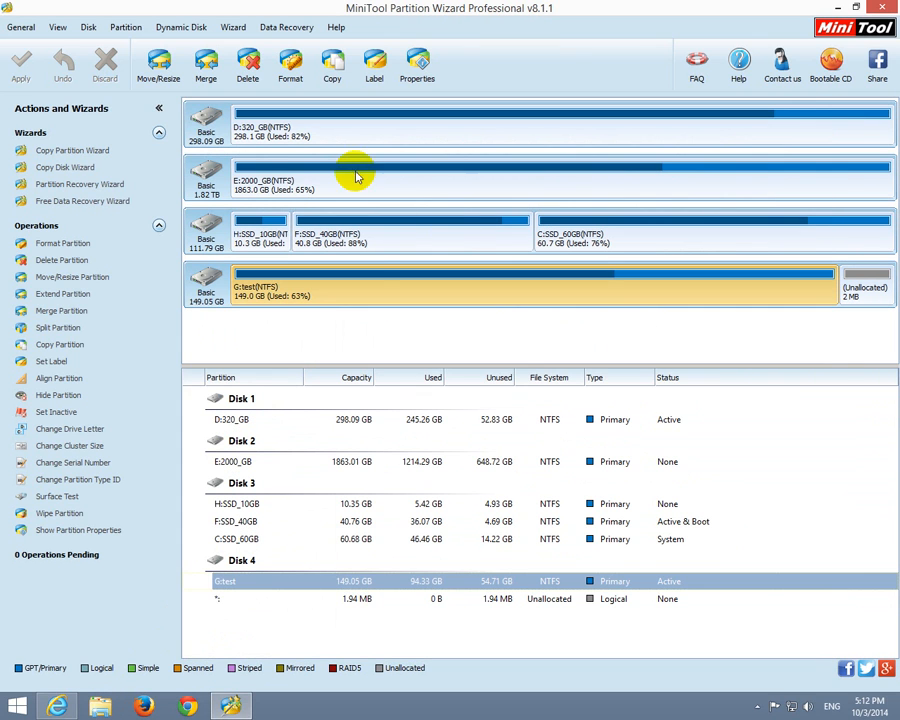
- Set the label of partition G on Disk 4 to OS_HOST and apply the pending change
right_click(337, 297)
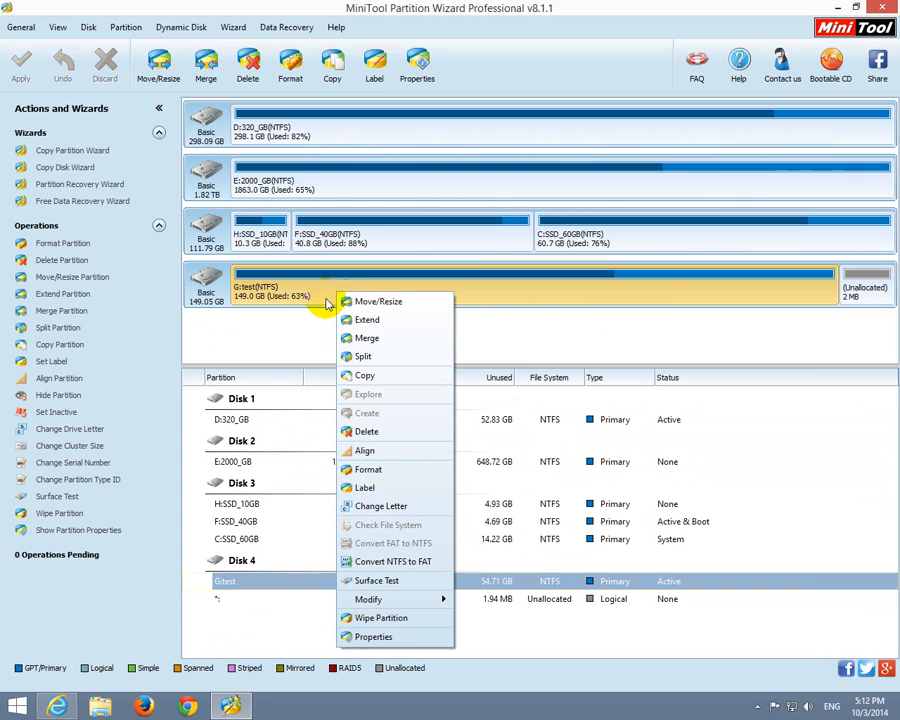
left_click(382, 488)
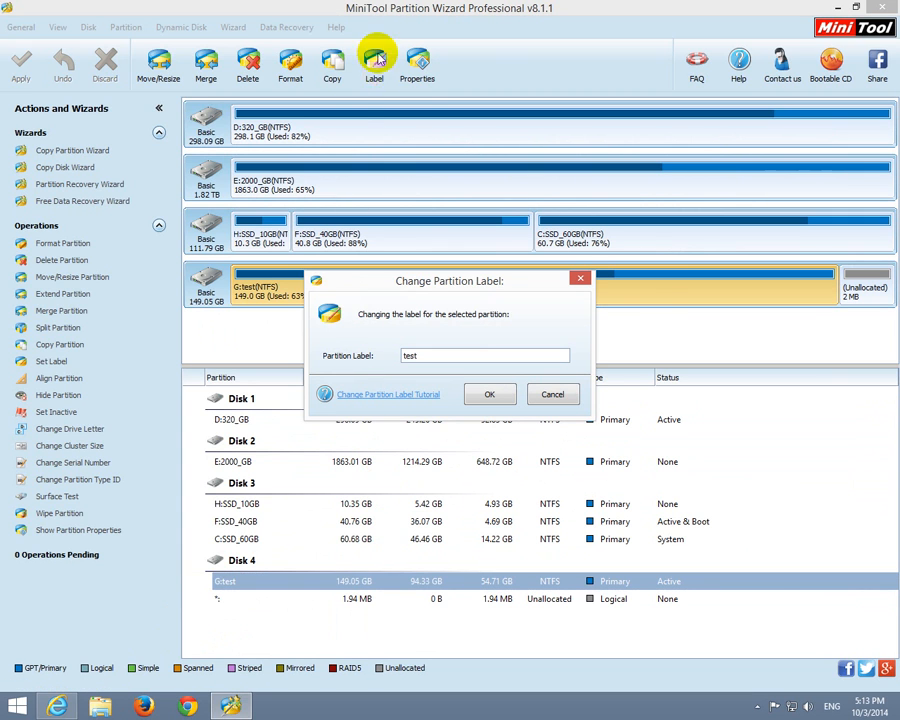
left_click_drag(468, 357, 362, 357)
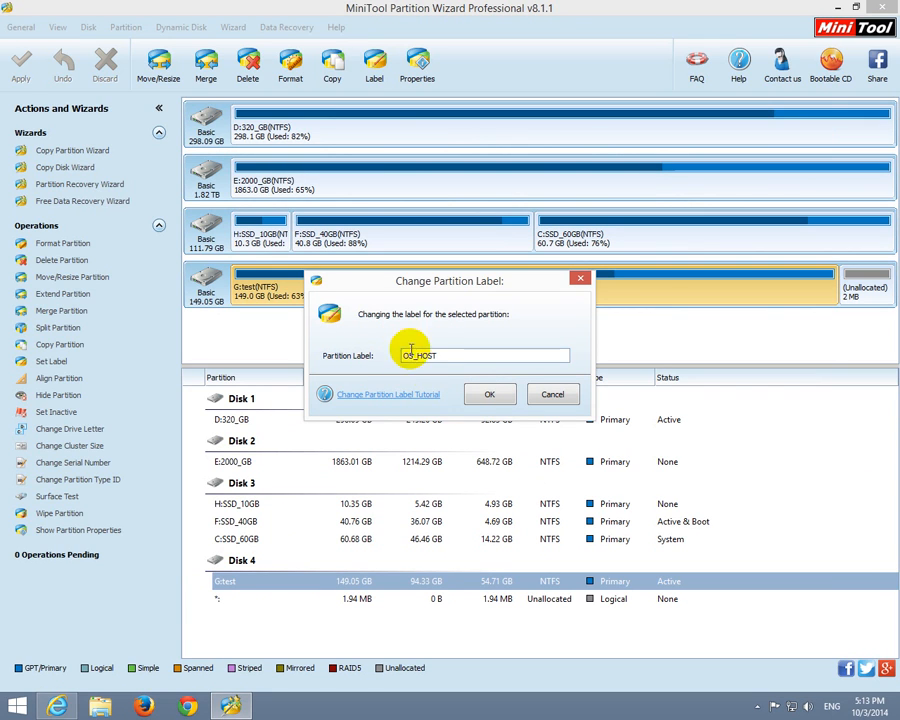
left_click(484, 396)
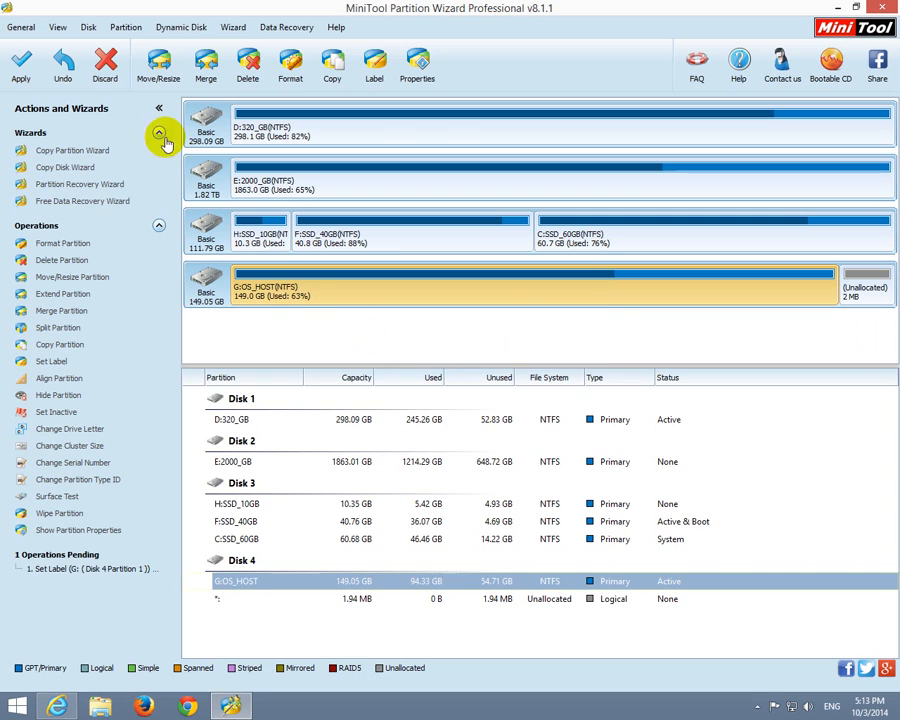
left_click(22, 62)
left_click(418, 384)
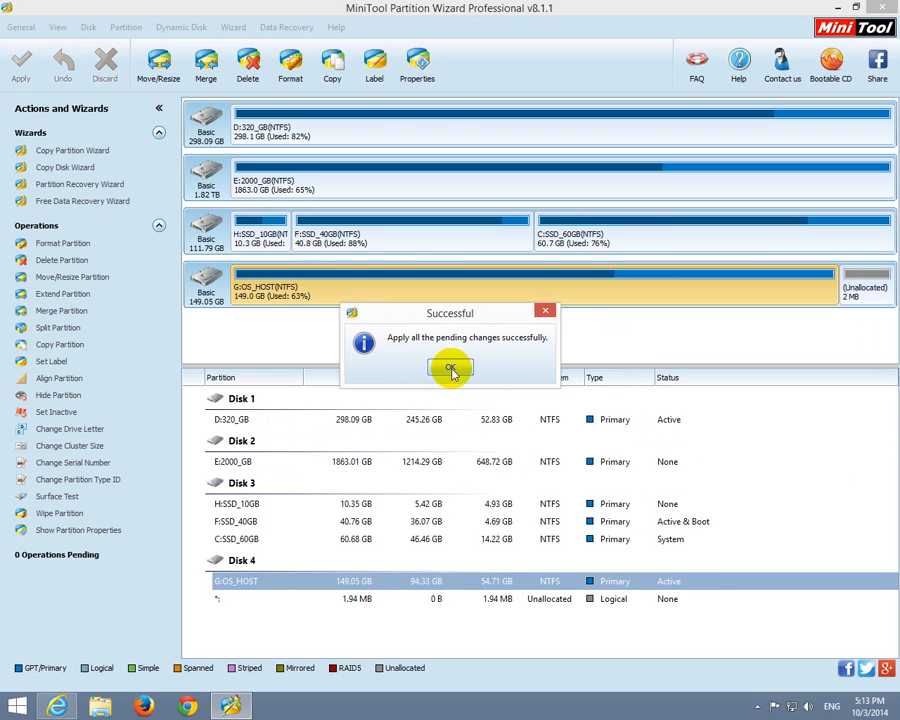
left_click(444, 421)
- Check the restored name of drive G in File Explorer, and close the window
left_click(238, 566)
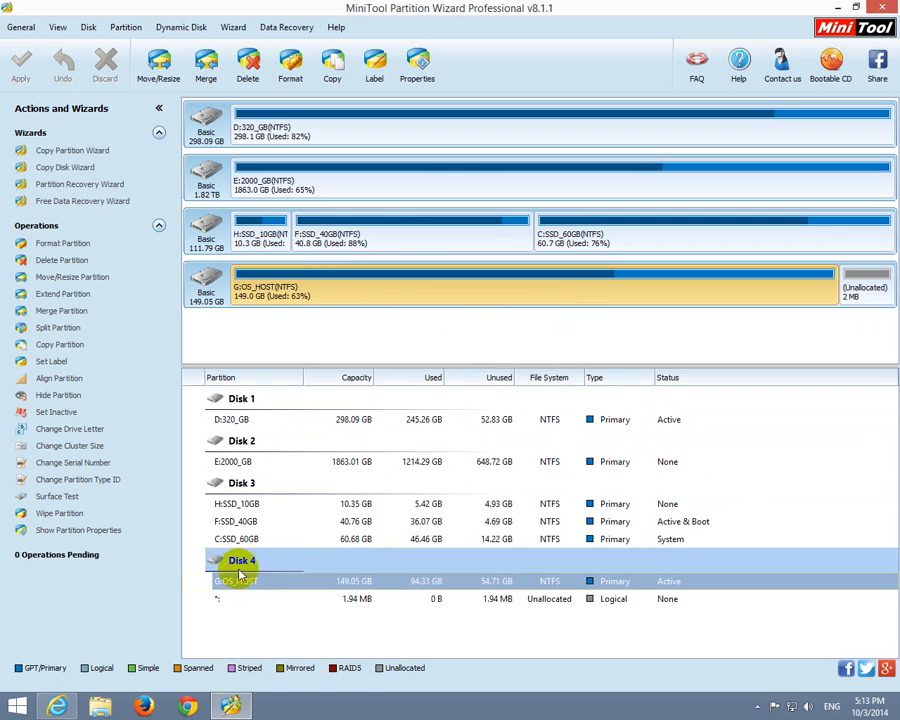
left_click(100, 707)
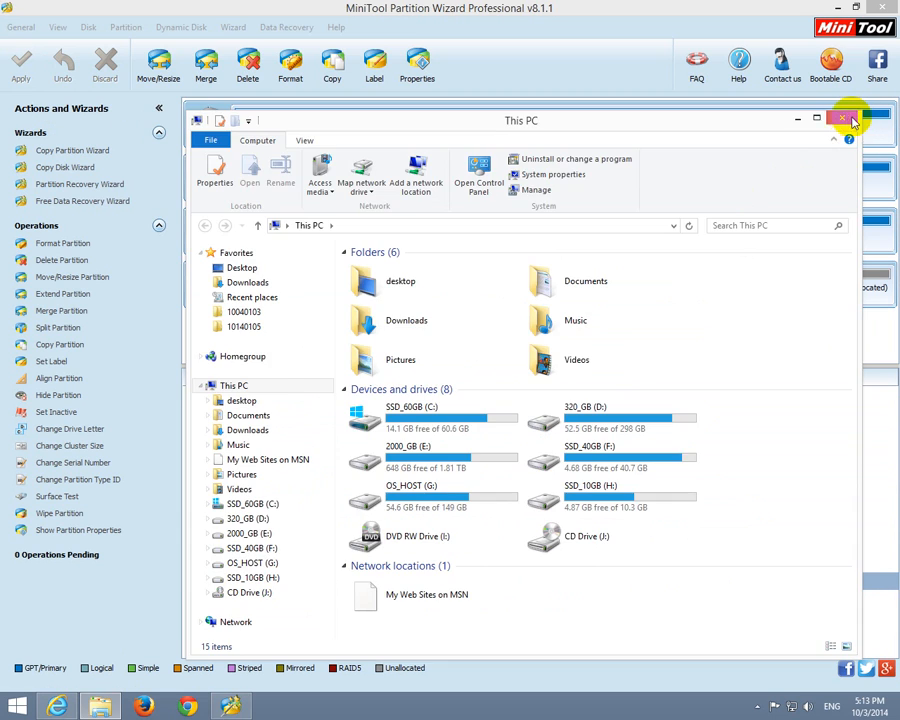
left_click(846, 119)
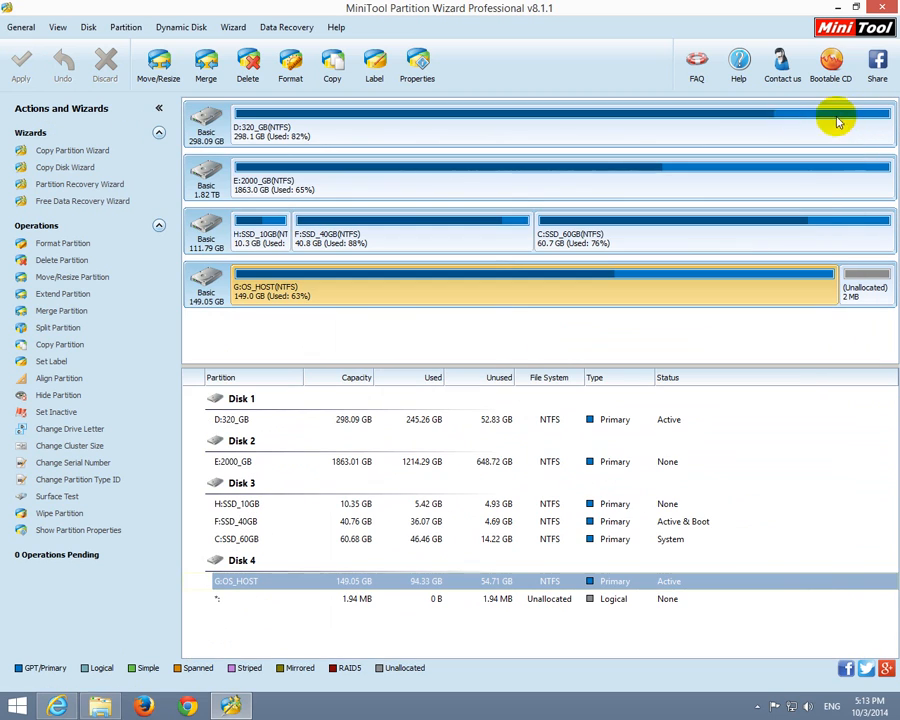
- View the usage and partition info in the properties of G:OS_HOST
left_click(416, 78)
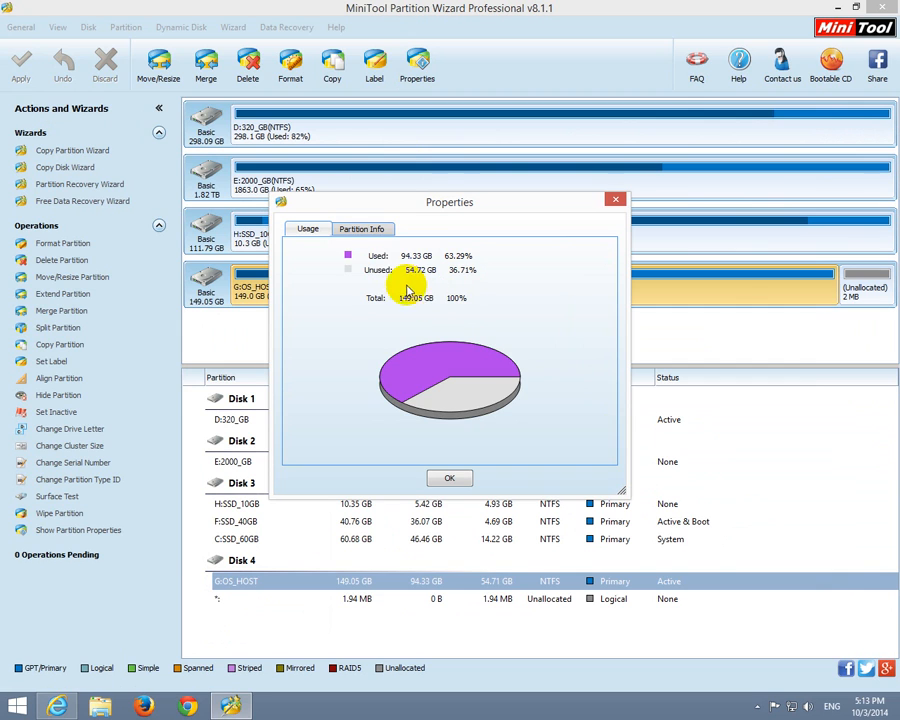
left_click(360, 229)
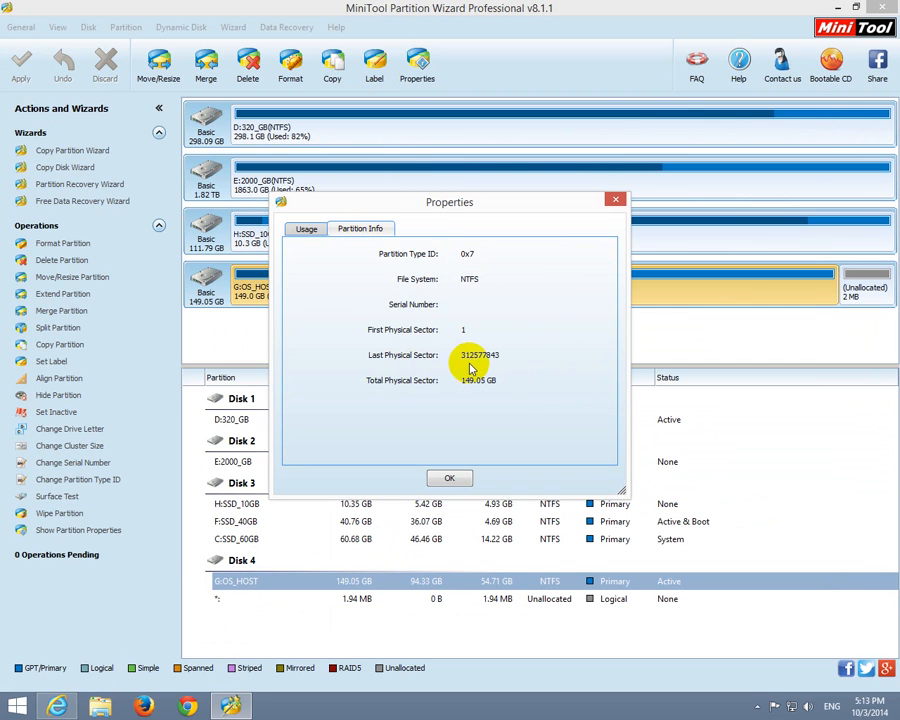
left_click(447, 480)
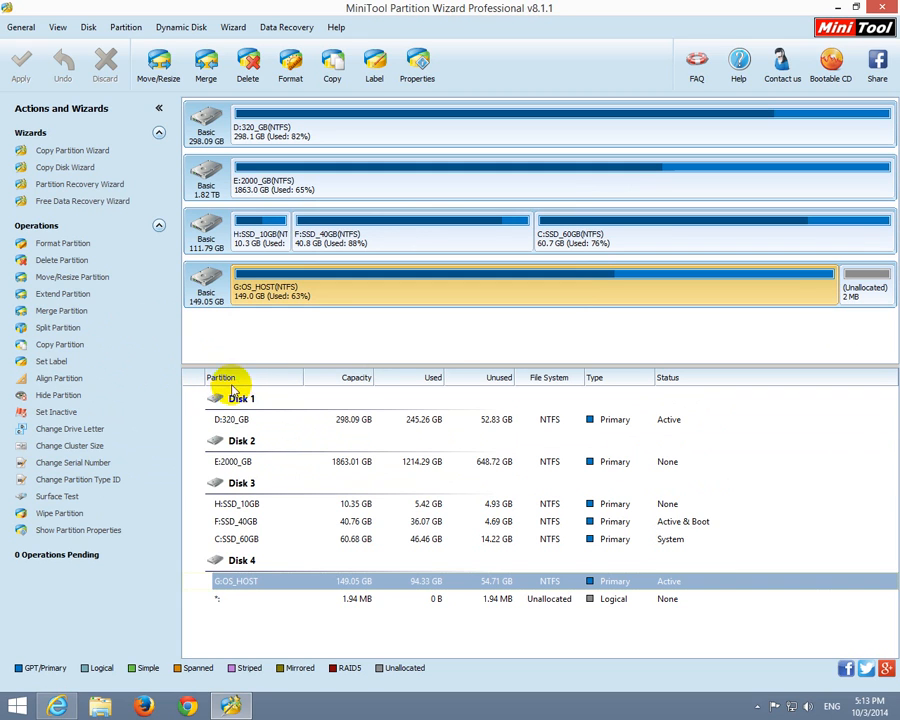
- Start a surface test on G:OS_HOST, stop it partway through, and close the test window
left_click(95, 504)
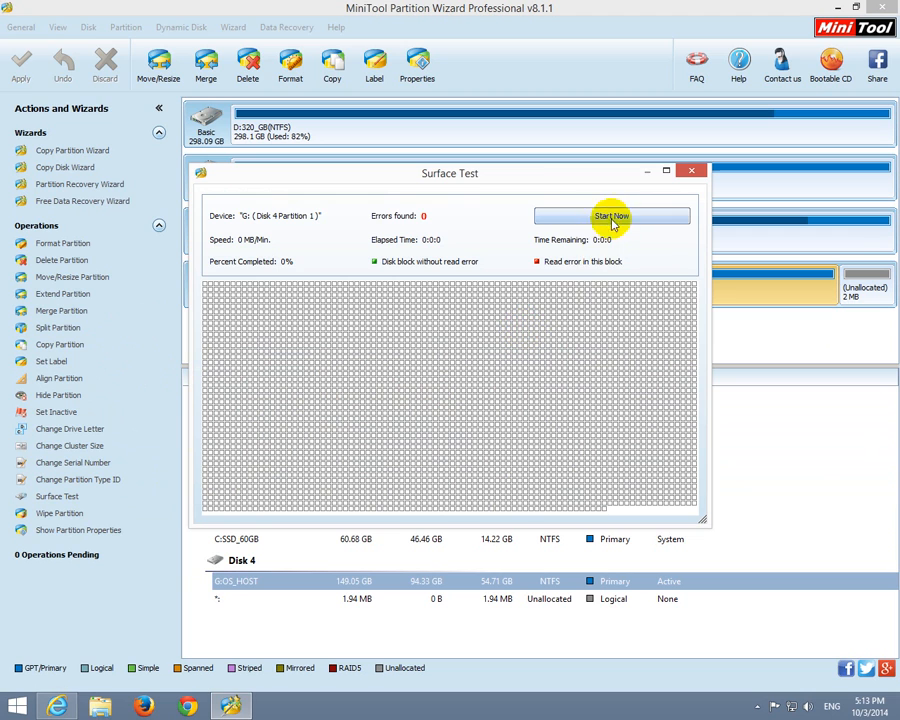
left_click_drag(587, 186, 615, 184)
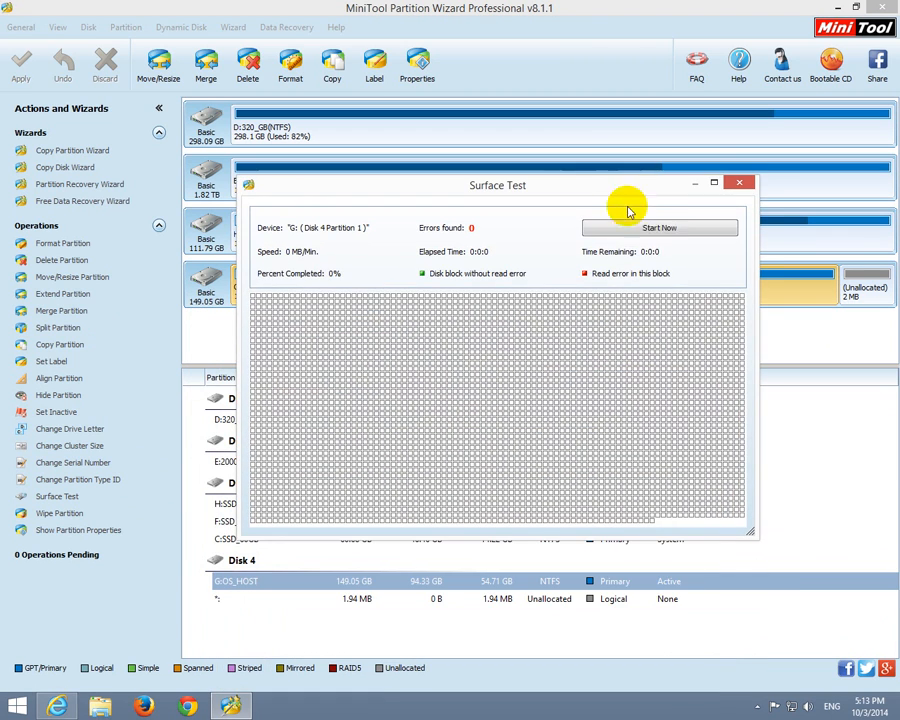
left_click(664, 230)
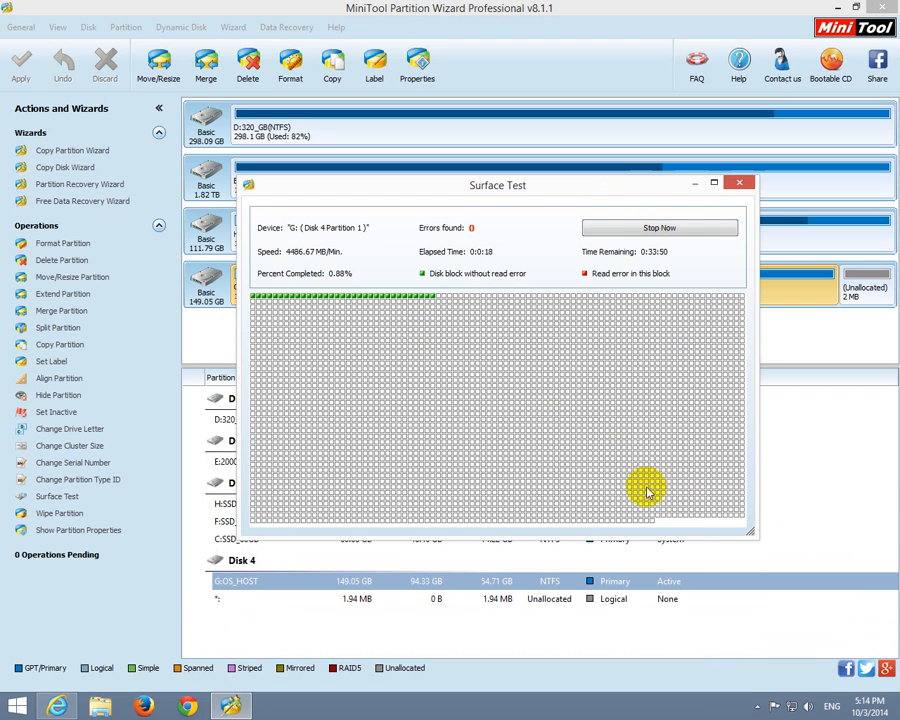
left_click(681, 232)
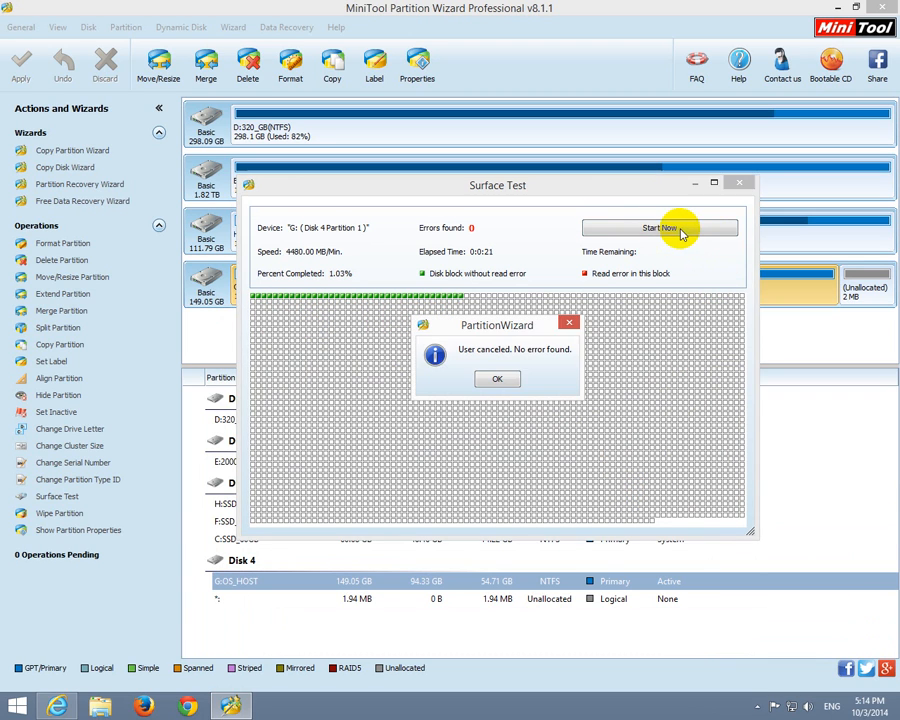
left_click(493, 380)
left_click(739, 183)
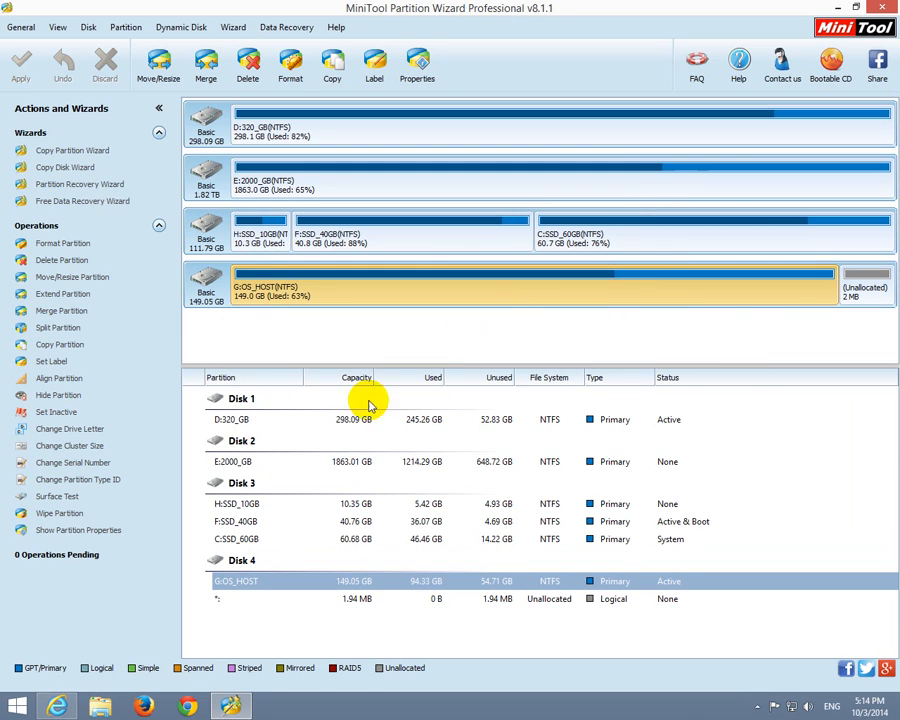
- Review the wiping methods and the partition type ID options for G:OS_HOST, cancelling both dialogs
left_click(100, 518)
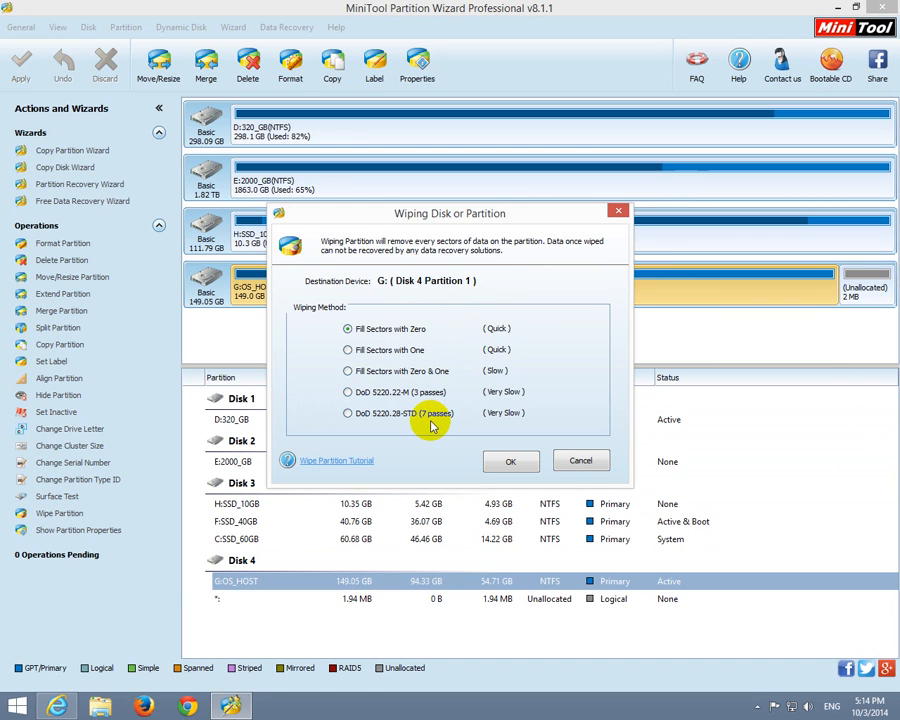
left_click(578, 460)
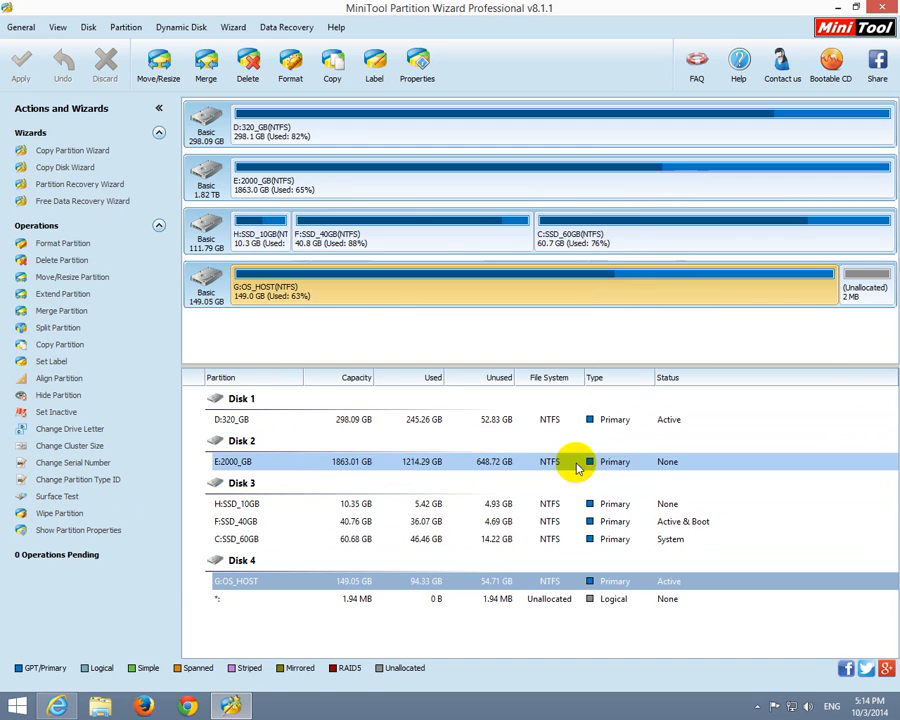
left_click(90, 484)
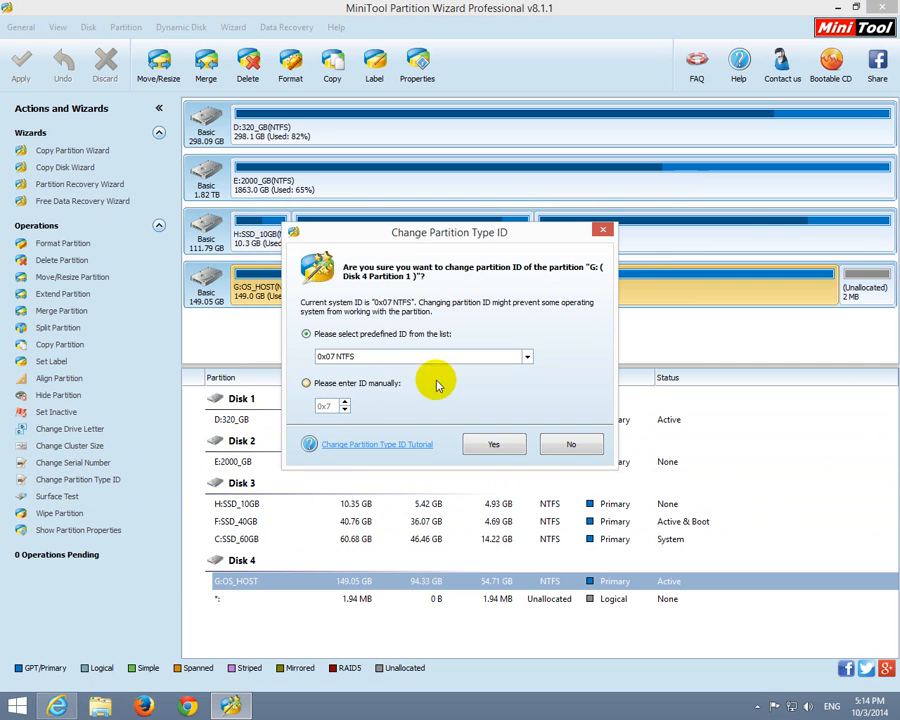
left_click(527, 357)
left_click(527, 357)
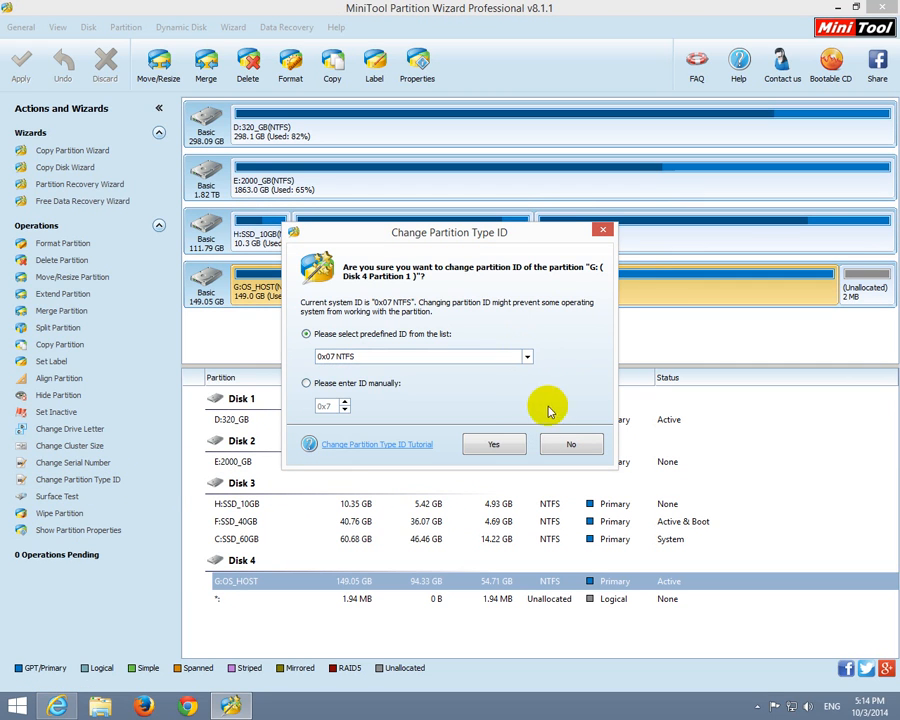
left_click(606, 231)
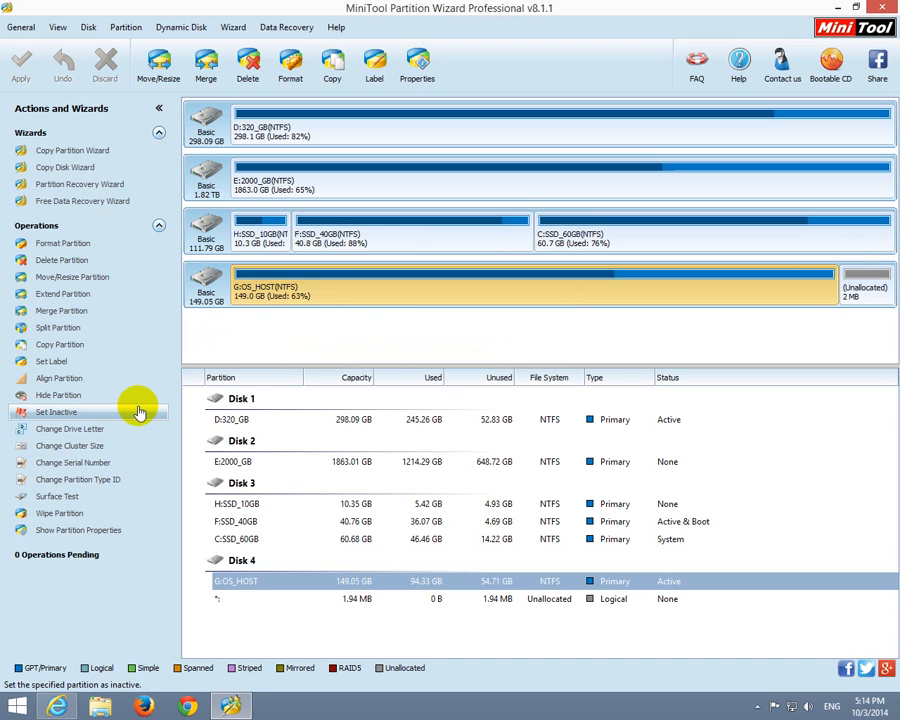
- Queue a drive letter change for the G:OS_HOST partition to Z:, and check the drive in File Explorer before applying
left_click(76, 430)
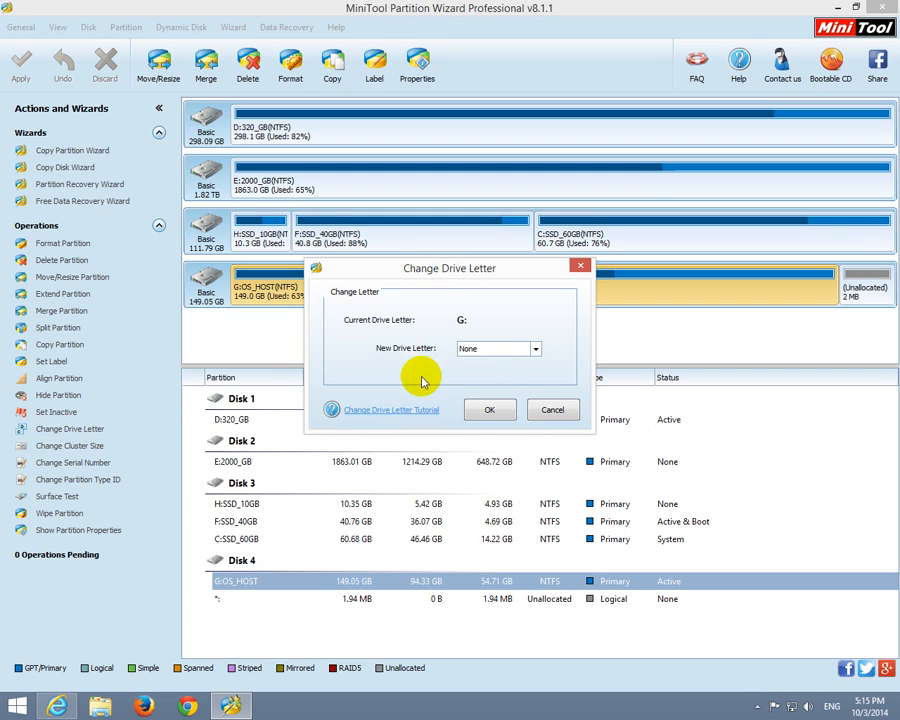
left_click(536, 349)
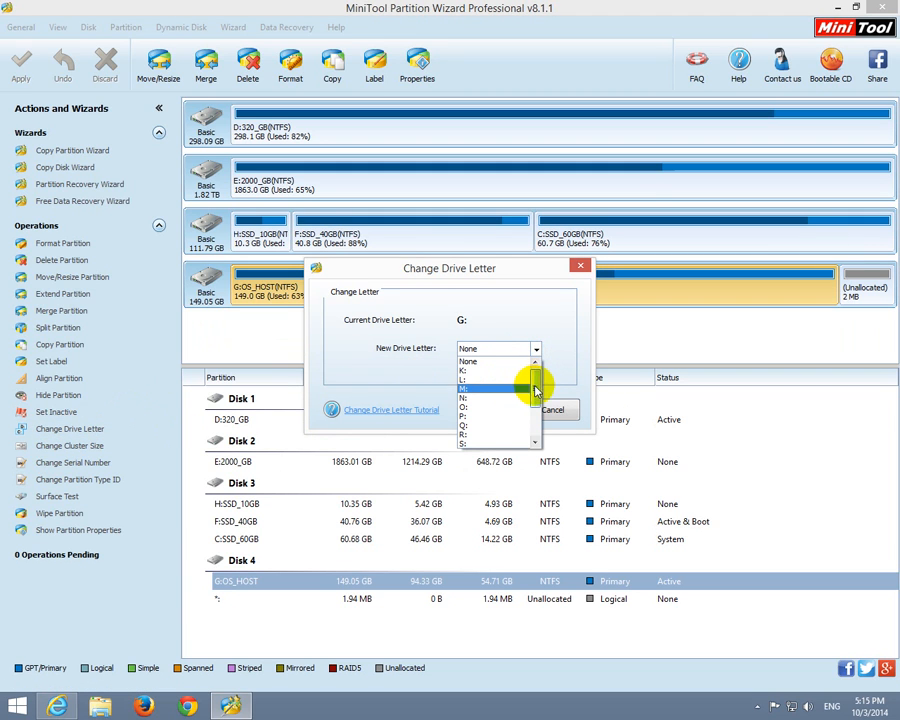
scroll(528, 400, "down", 3)
left_click(524, 443)
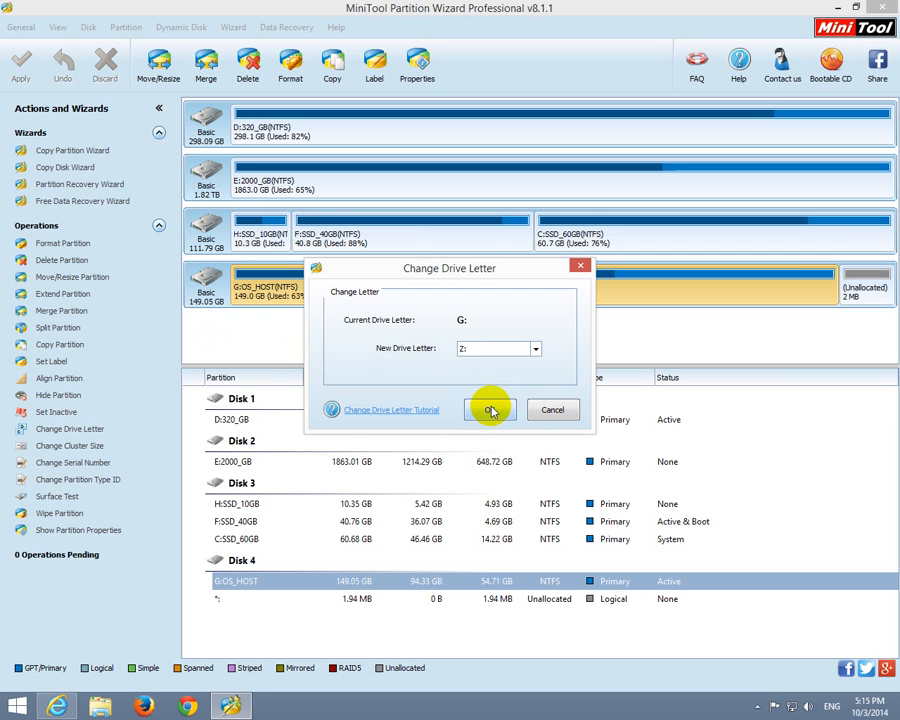
left_click(490, 410)
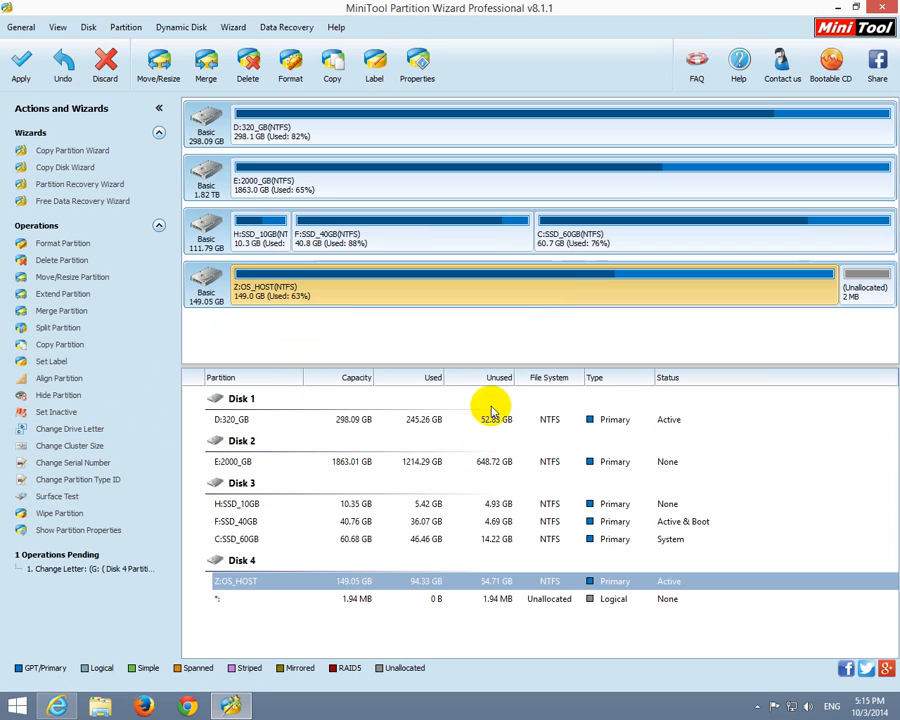
left_click(100, 706)
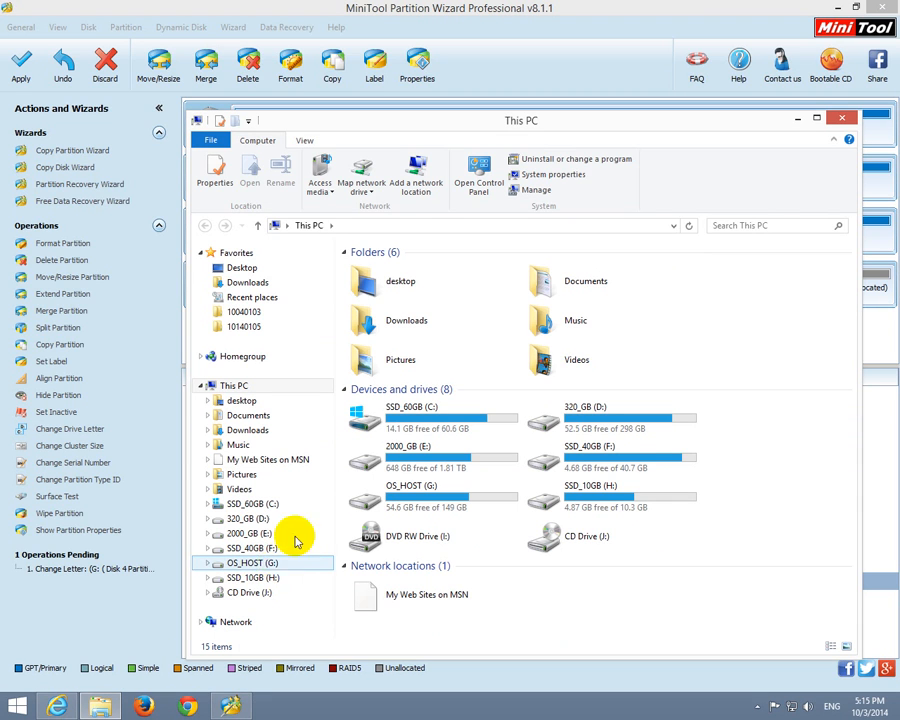
- Apply the pending drive letter change, and check the letter of OS_HOST in File Explorer
left_click(21, 64)
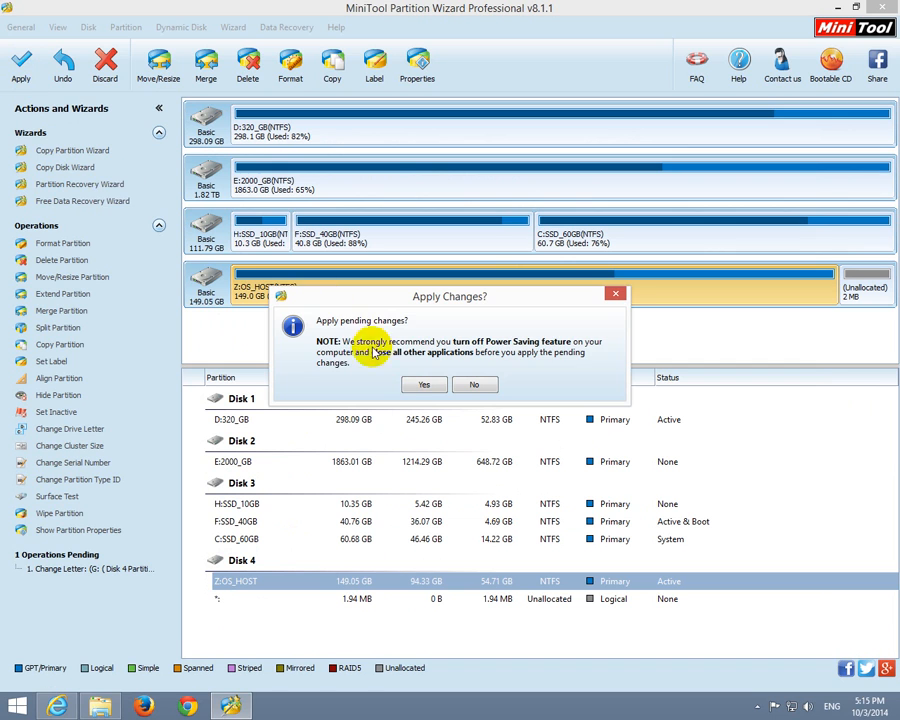
left_click(423, 383)
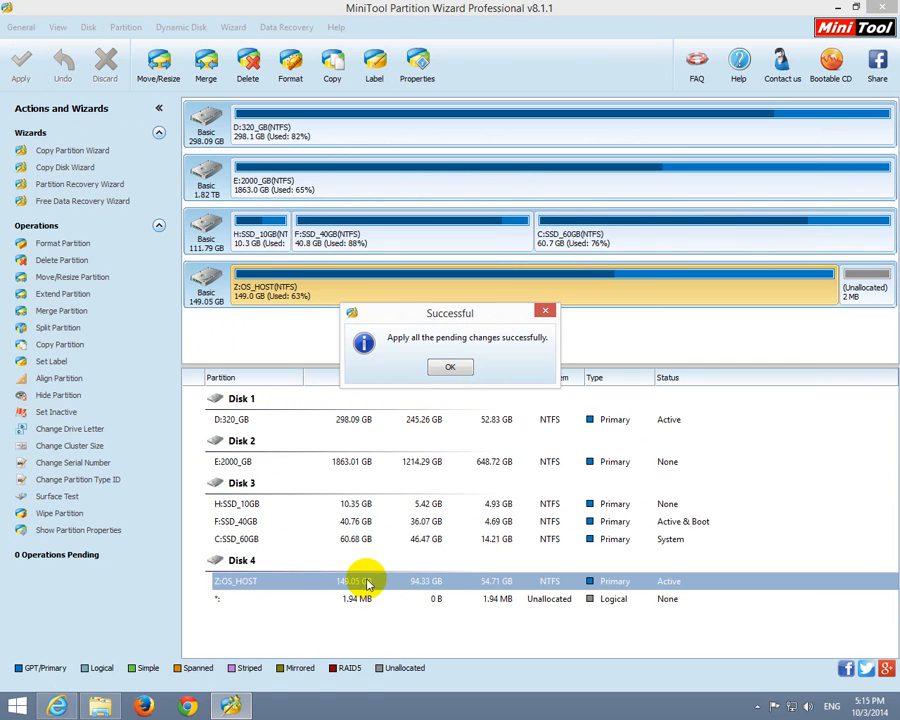
left_click(451, 370)
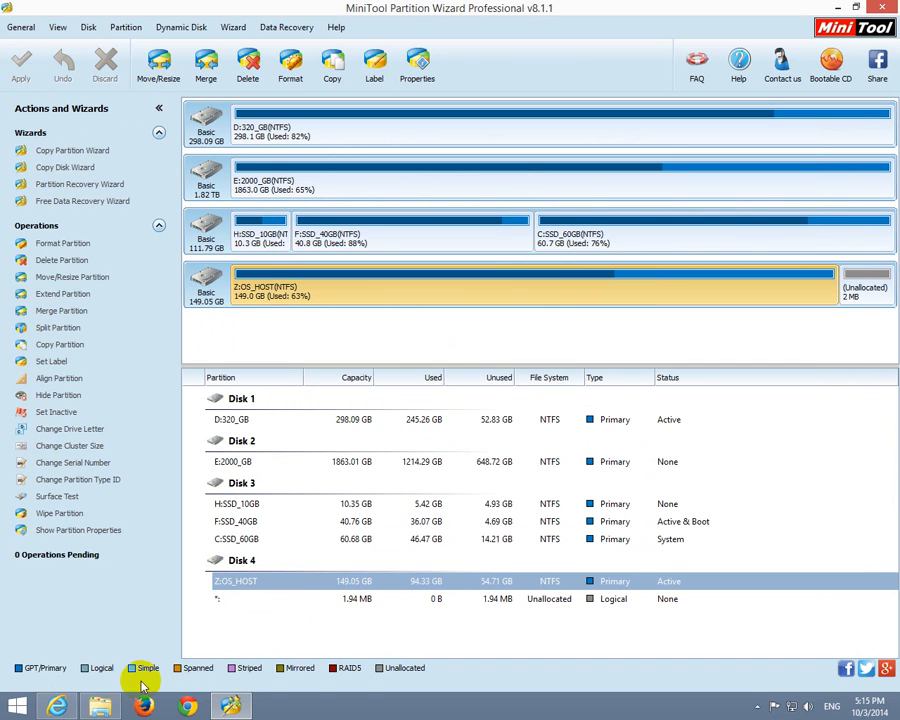
left_click(104, 702)
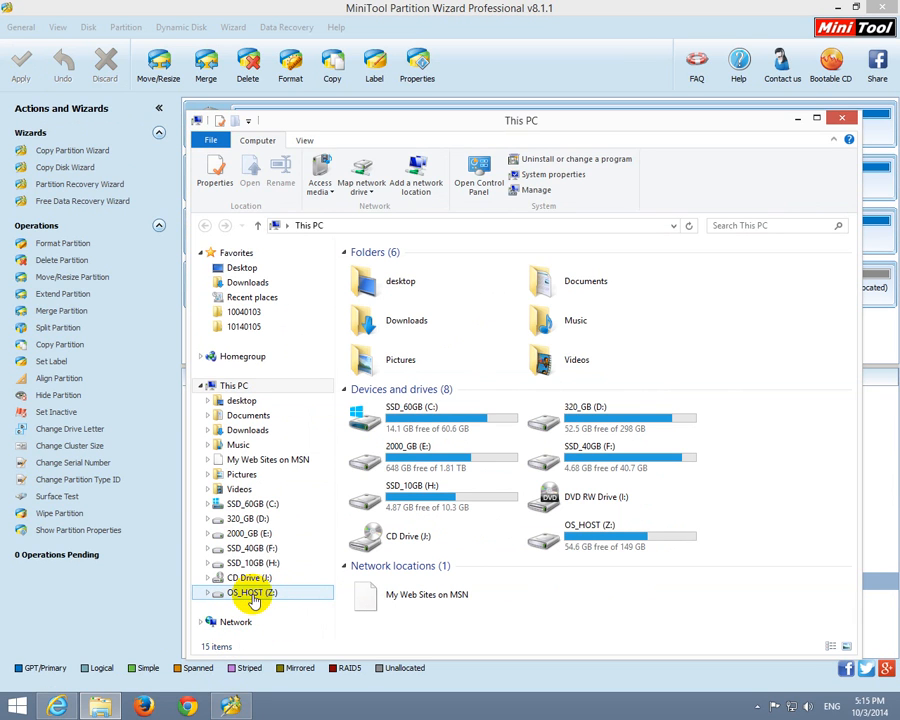
left_click(116, 11)
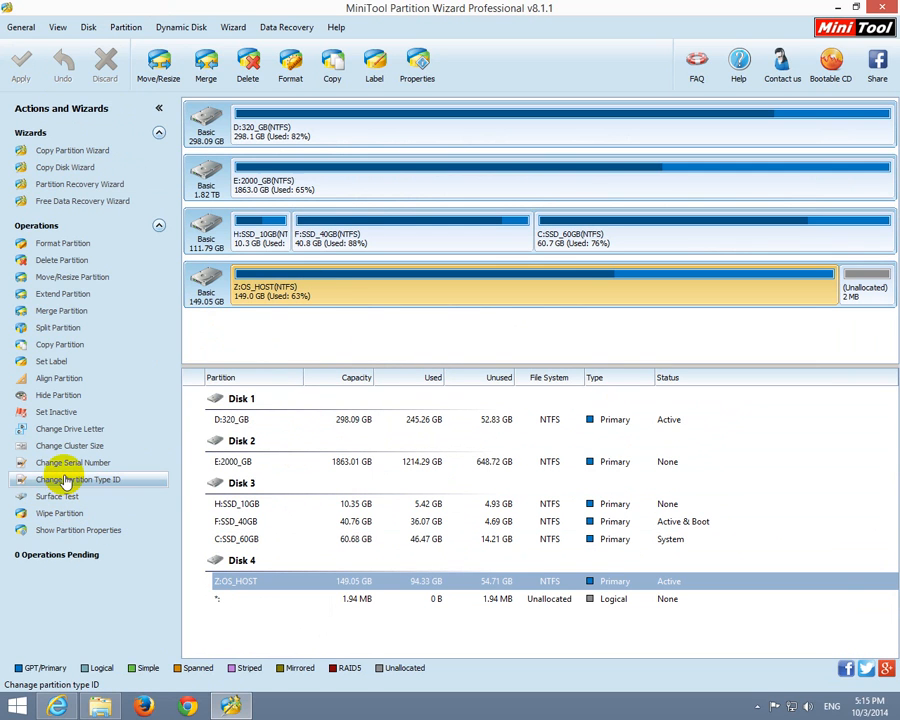
- Change the drive letter of the Z:OS_HOST partition back to G: and apply the pending change
left_click(66, 428)
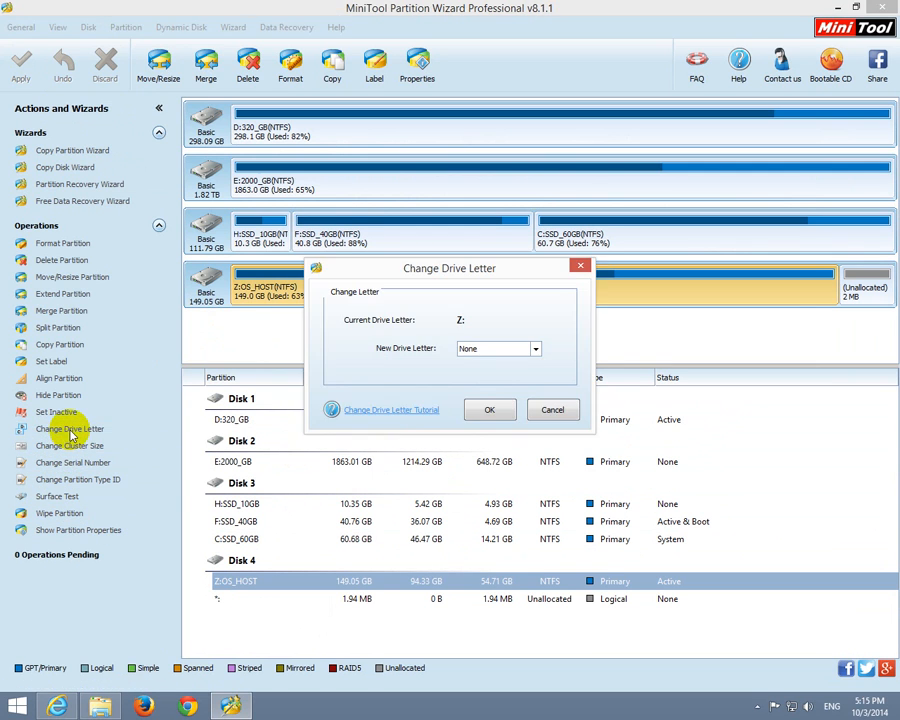
left_click(534, 348)
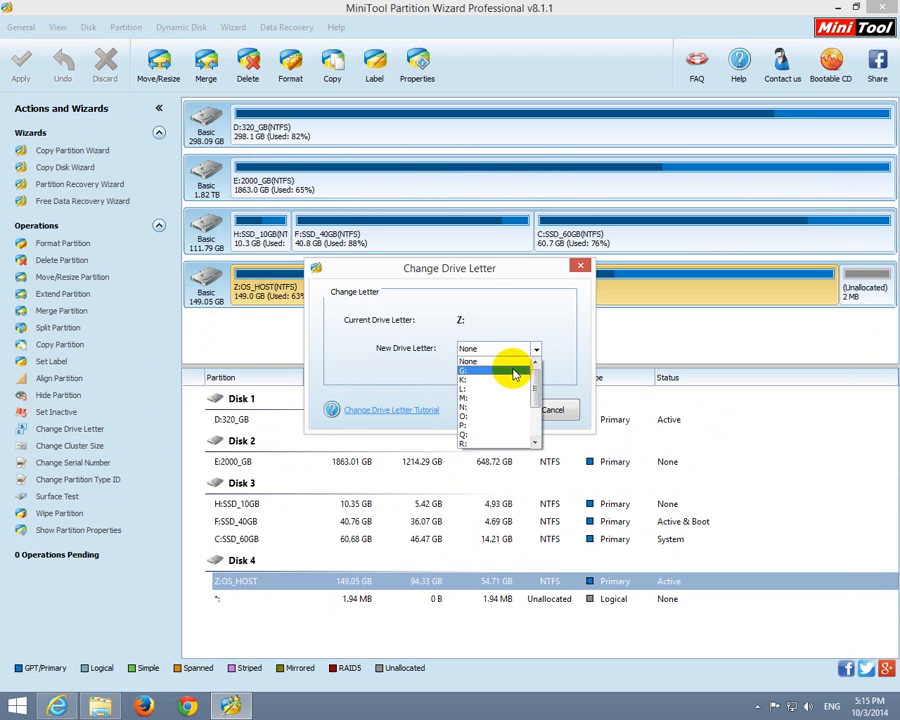
left_click(513, 380)
left_click(490, 410)
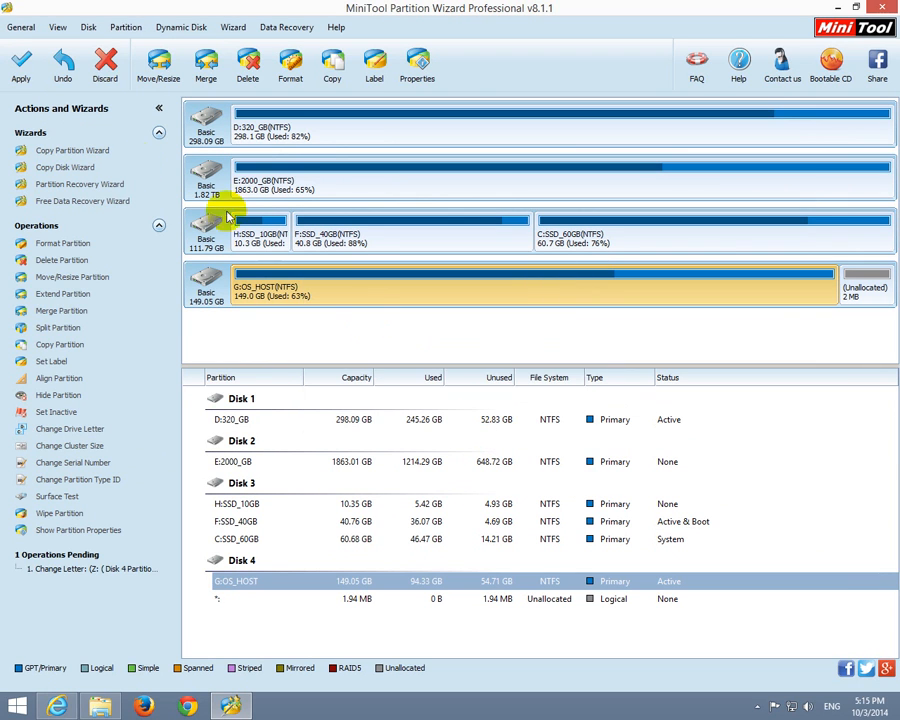
left_click(21, 80)
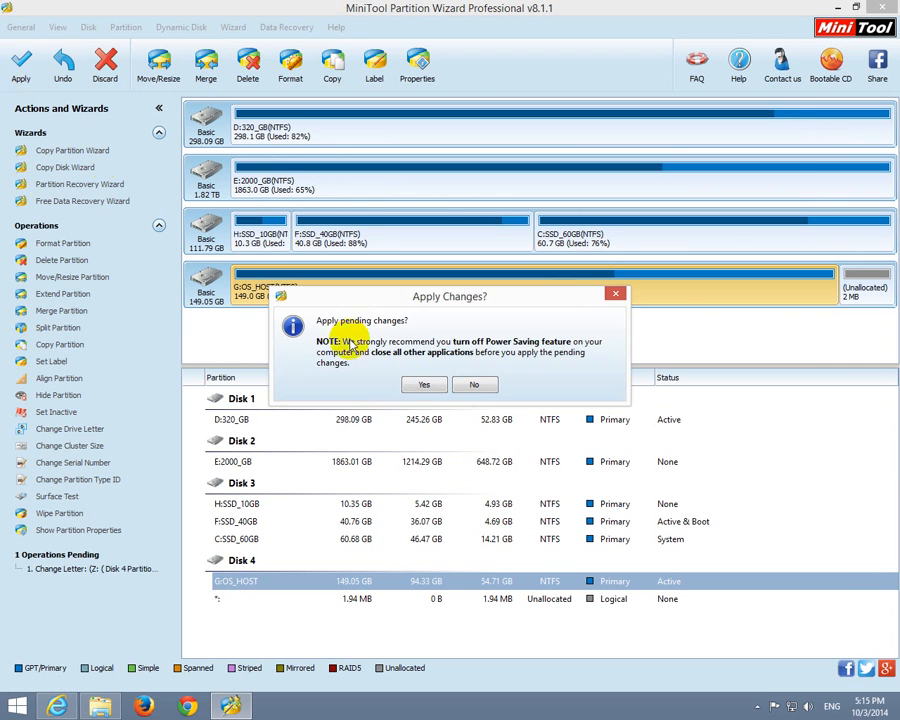
left_click(418, 388)
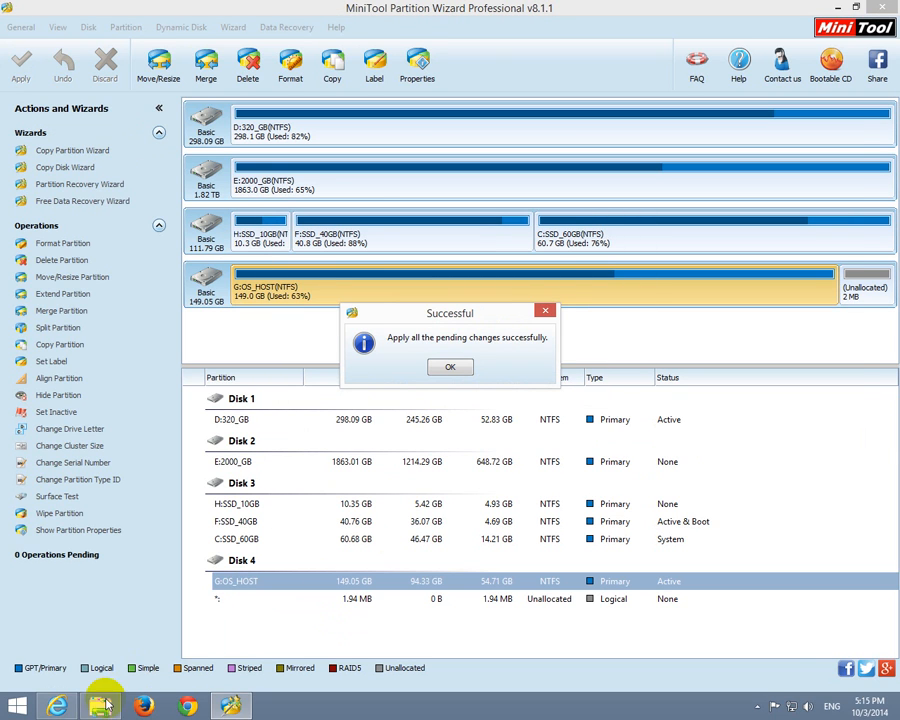
- Check the letter of OS_HOST in File Explorer, then close that window and the apply message
left_click(103, 707)
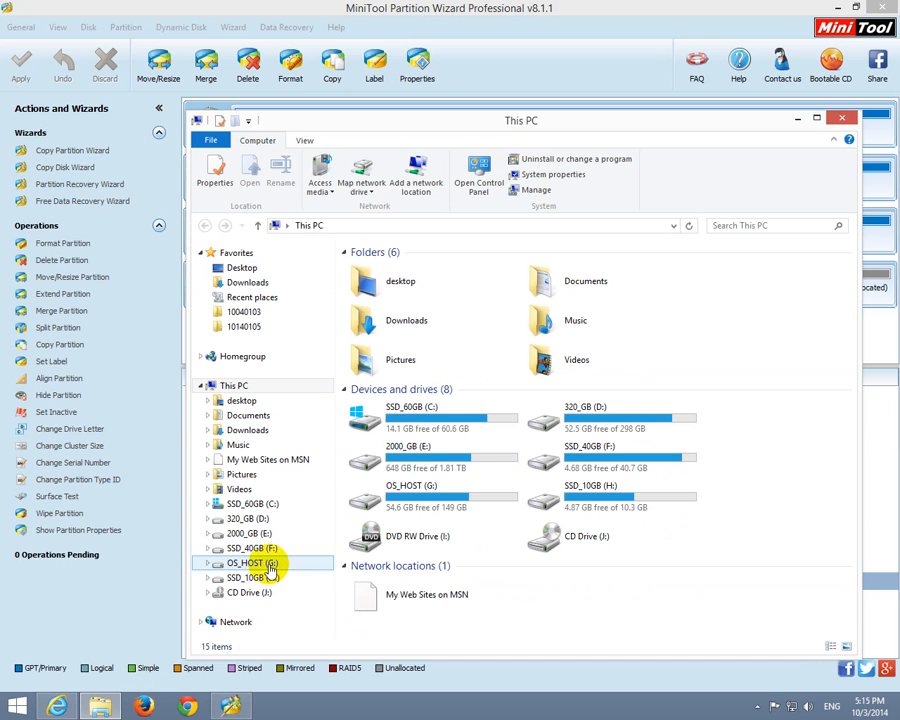
left_click(842, 118)
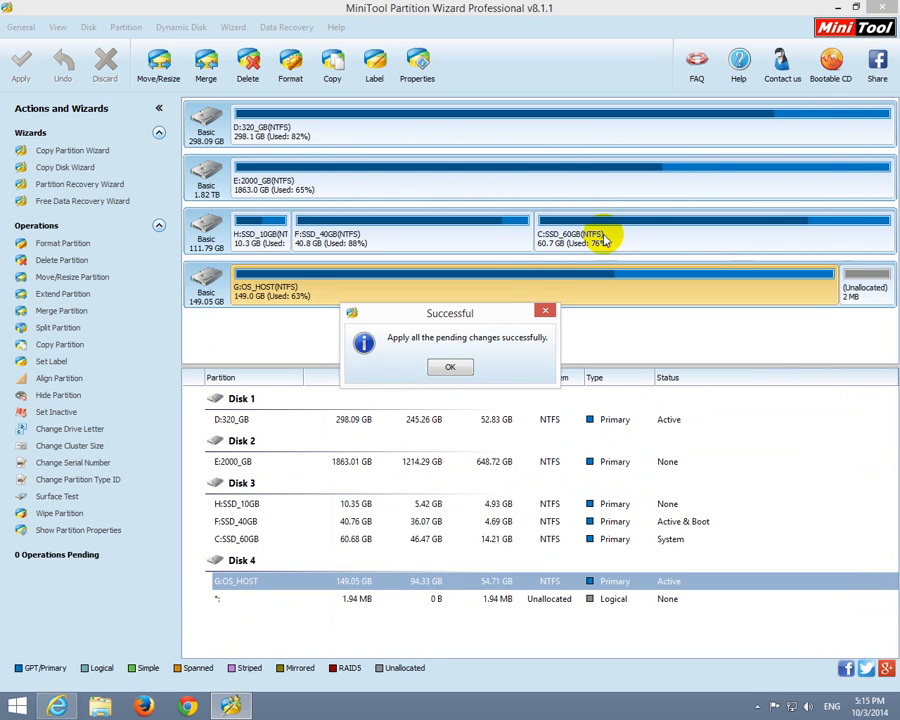
left_click(450, 366)
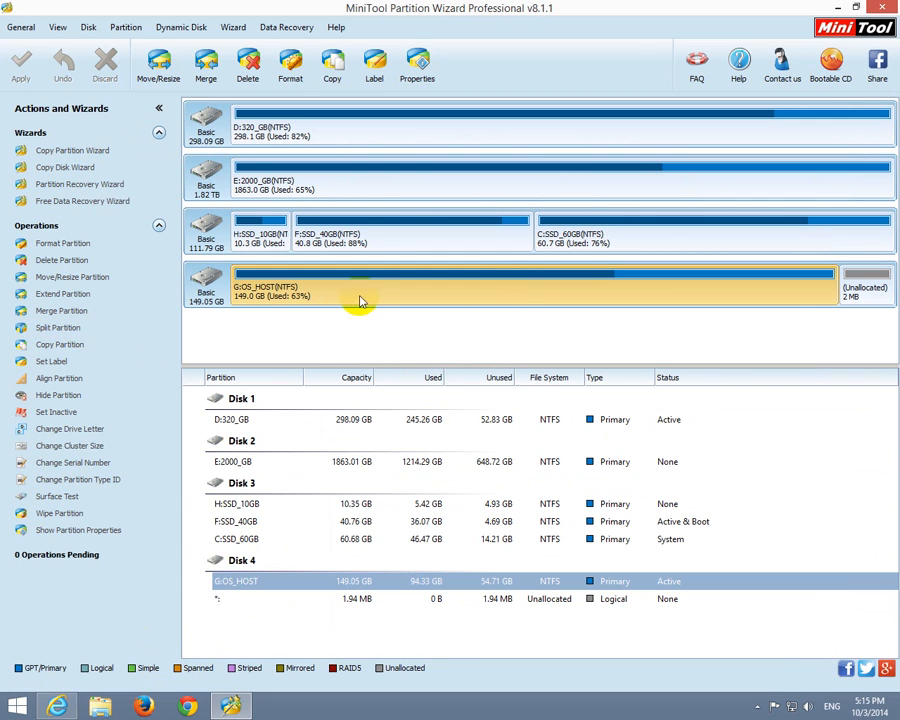
- Split G:OS_HOST into an original partition of about 108.07 GB and a new one of about 40.98 GB, then undo the split
left_click(66, 335)
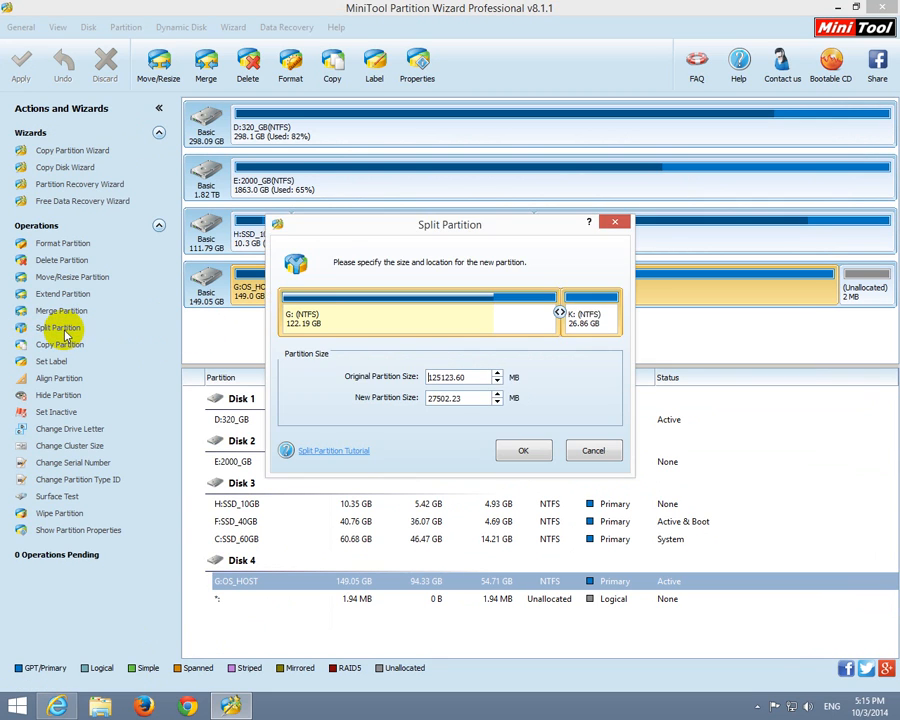
left_click_drag(561, 312, 526, 321)
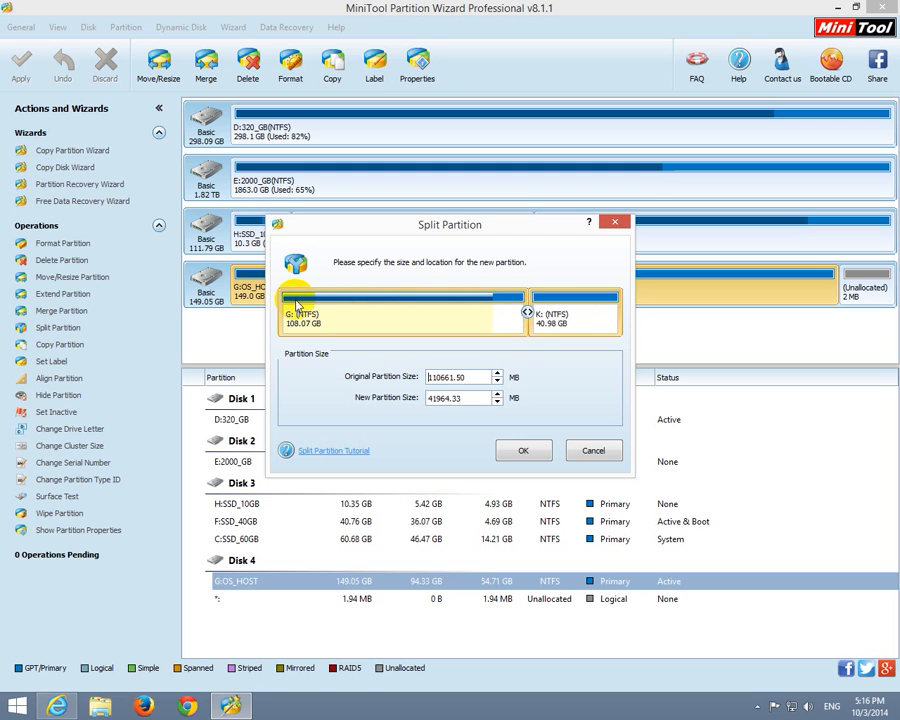
left_click(524, 452)
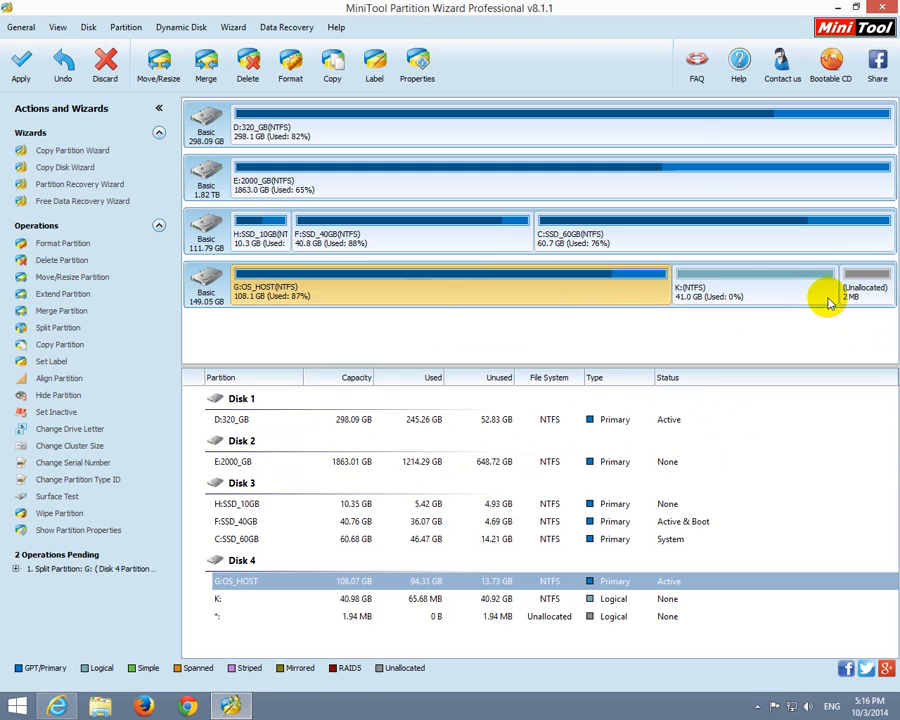
left_click(63, 68)
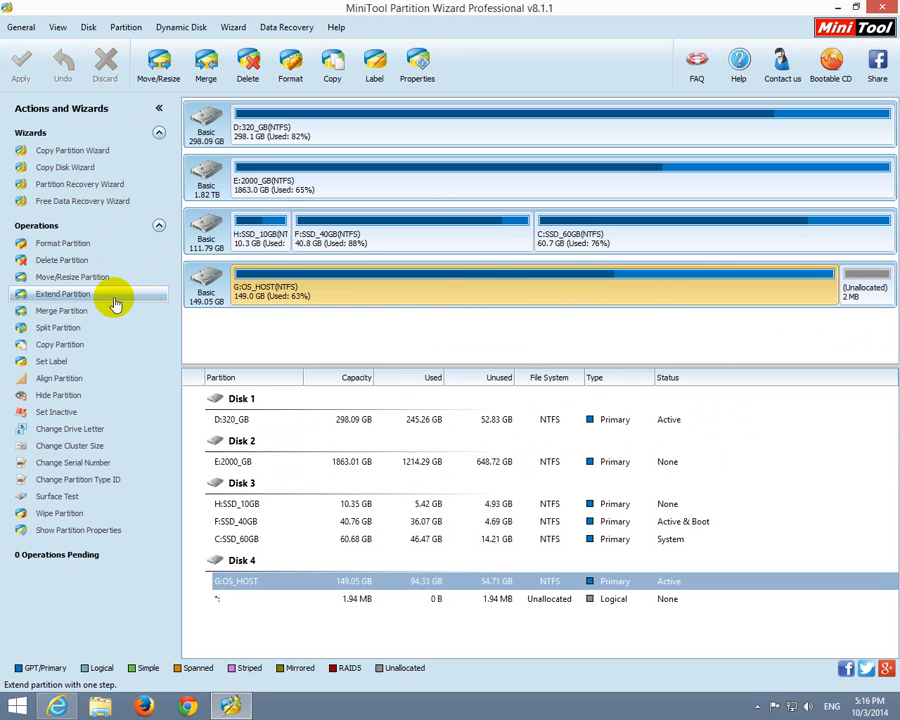
- Extend G:OS_HOST with all 1.94 MB of the unallocated space, then undo the extension
left_click(84, 300)
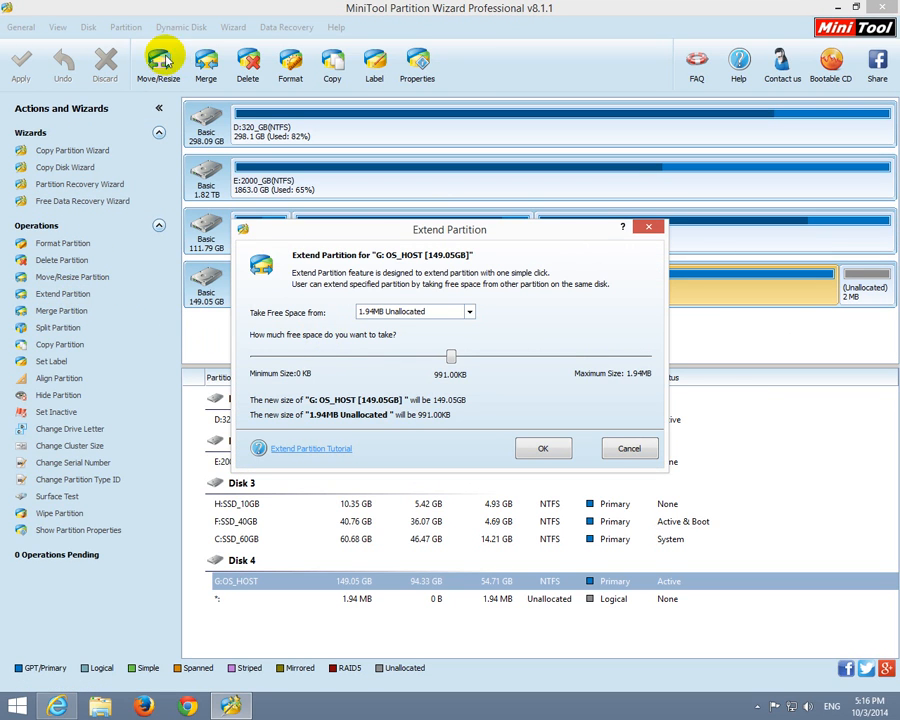
left_click_drag(451, 356, 674, 361)
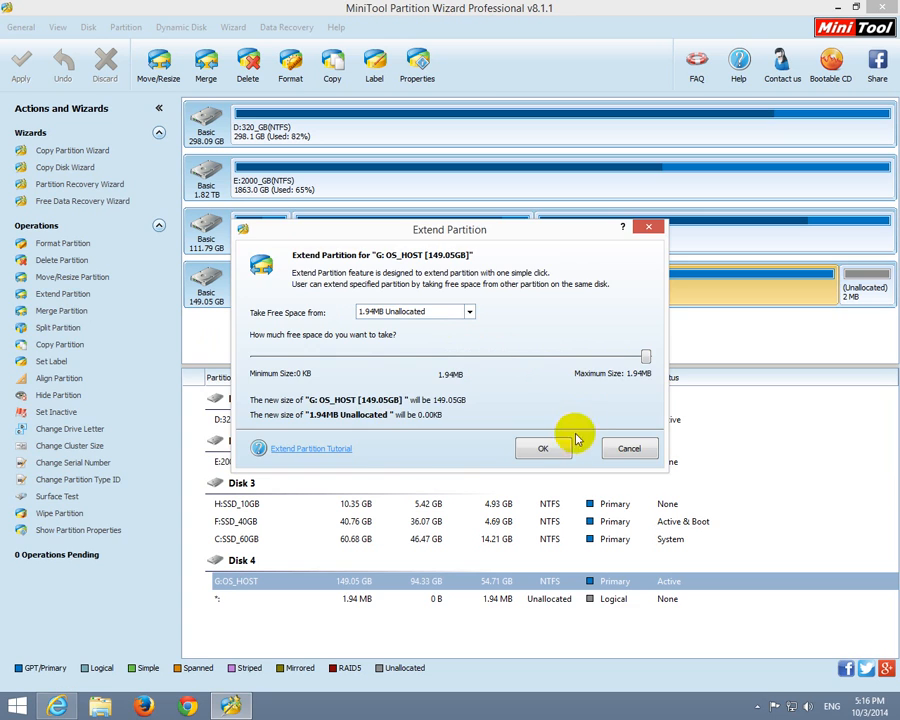
left_click(545, 448)
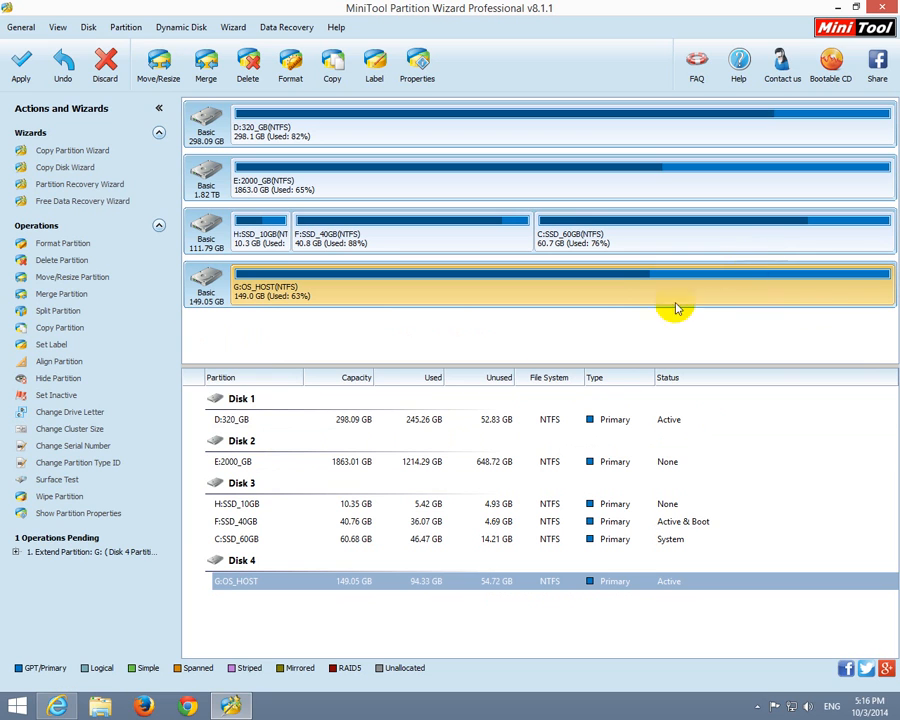
left_click(62, 62)
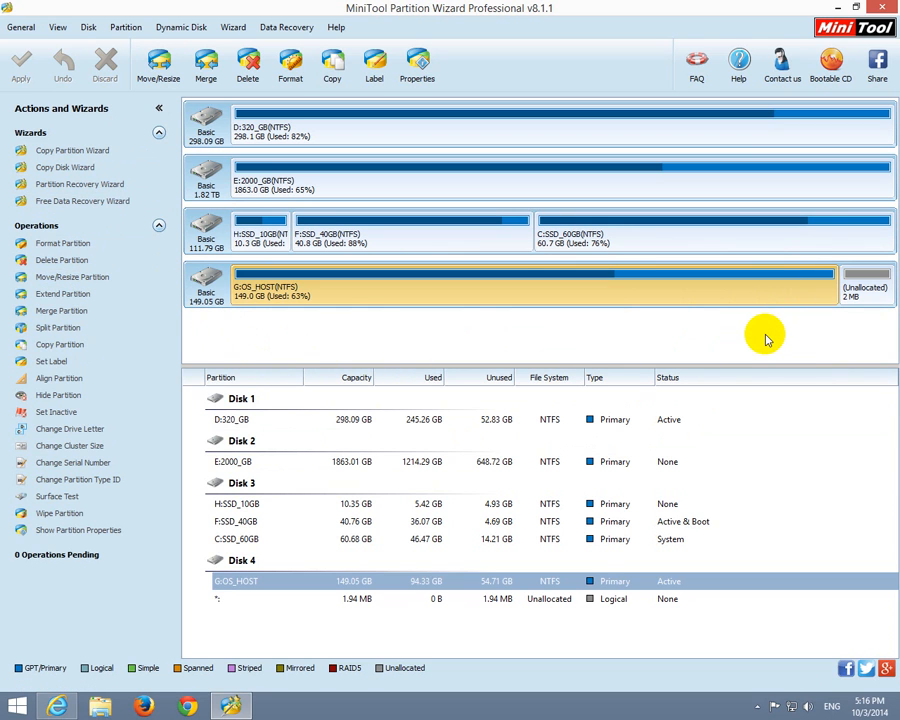
- Open the Bootable CD web page, look through its features and boot disc instructions, and close the browser
left_click(832, 70)
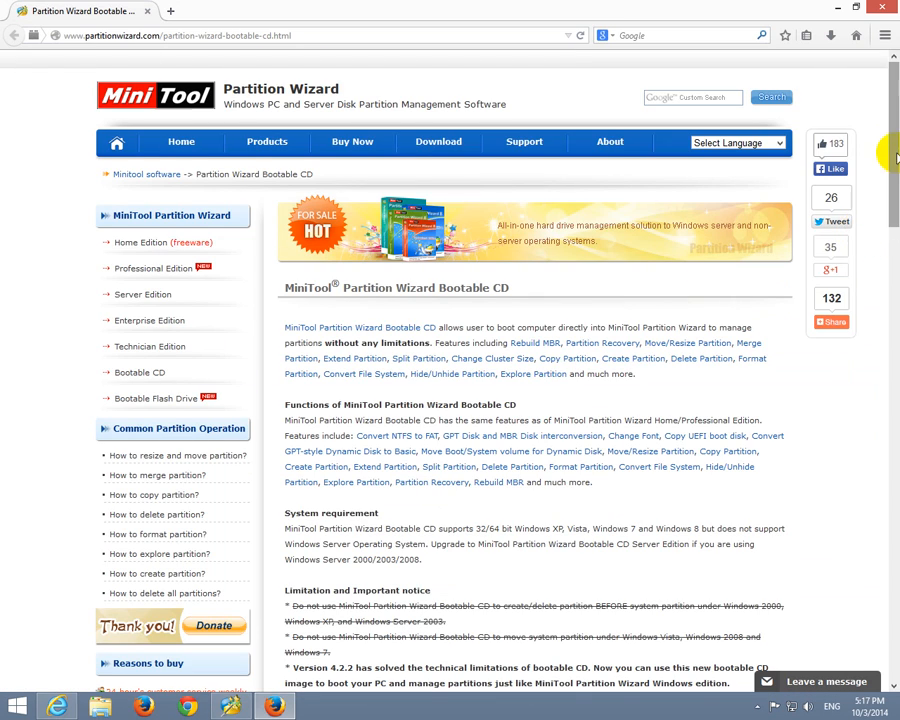
left_click_drag(897, 157, 882, 360)
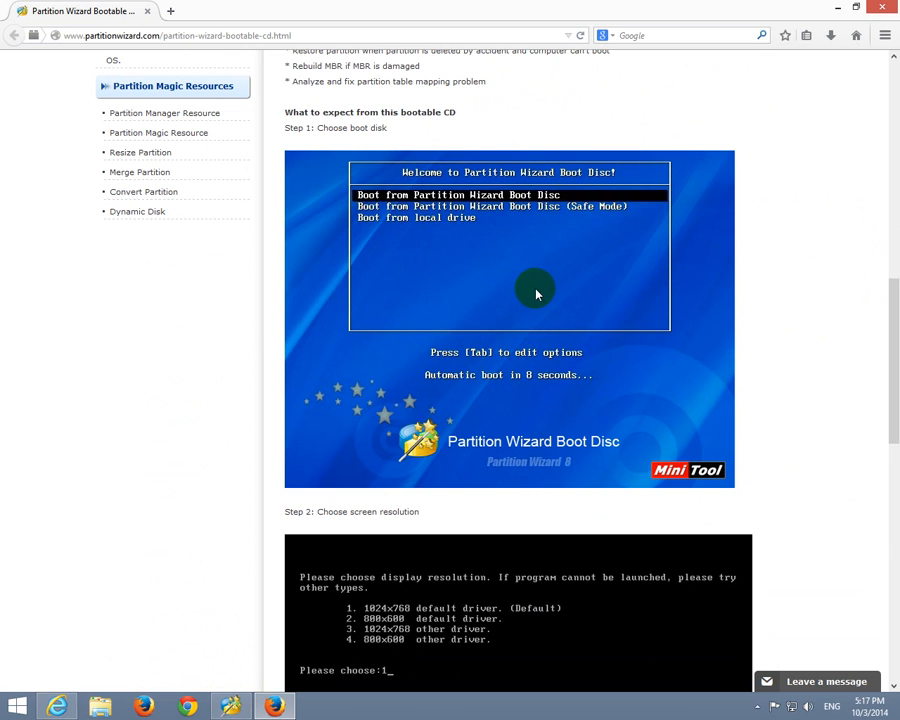
left_click_drag(886, 361, 885, 44)
left_click(879, 9)
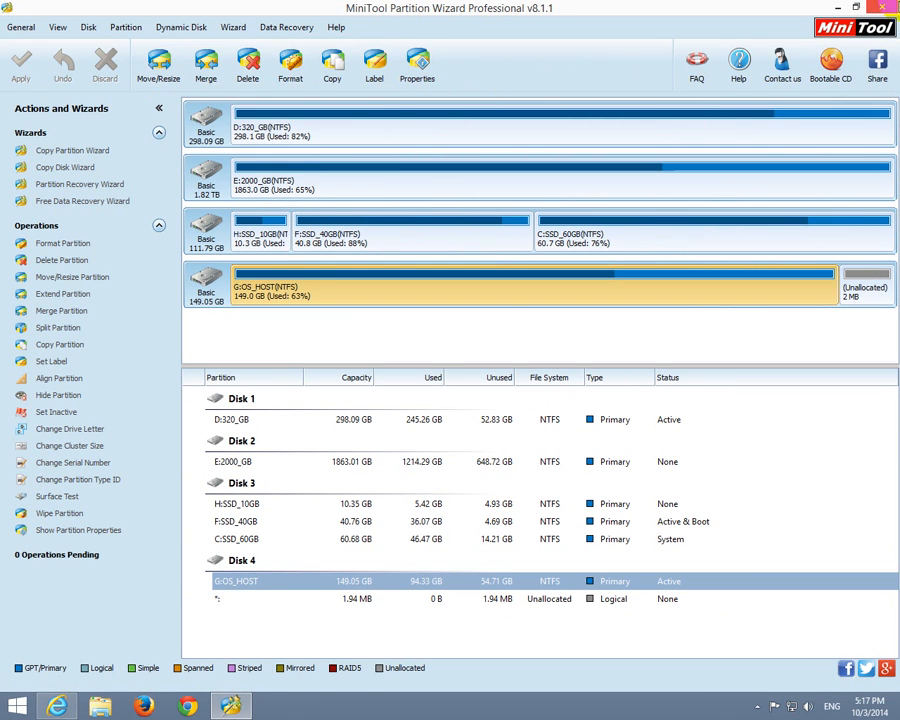
- Exit the partition manager and return to the desktop
mouse_move(888, 9)
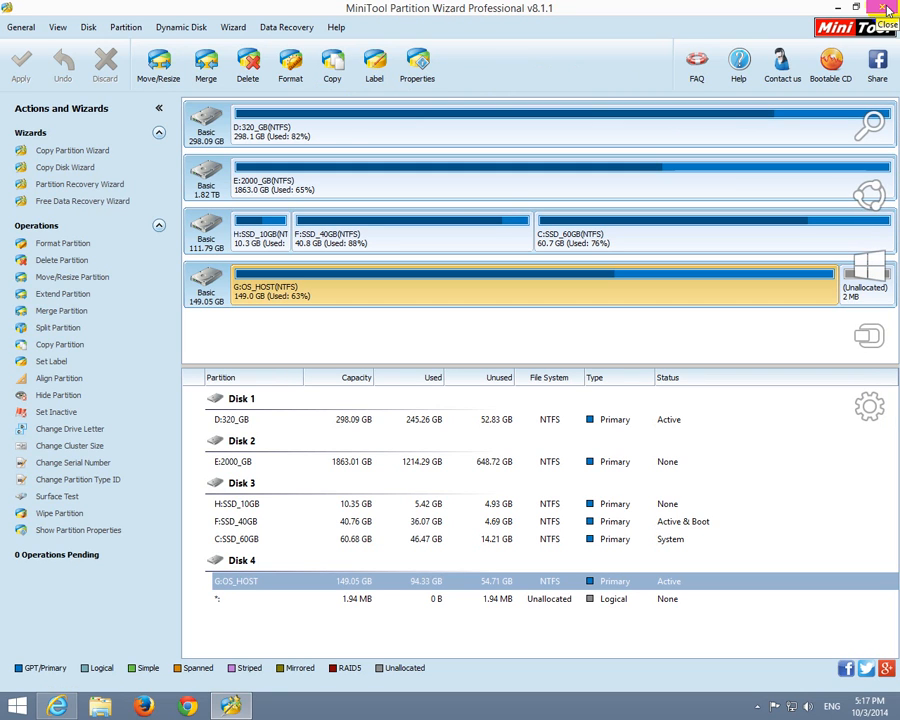
left_click(886, 9)
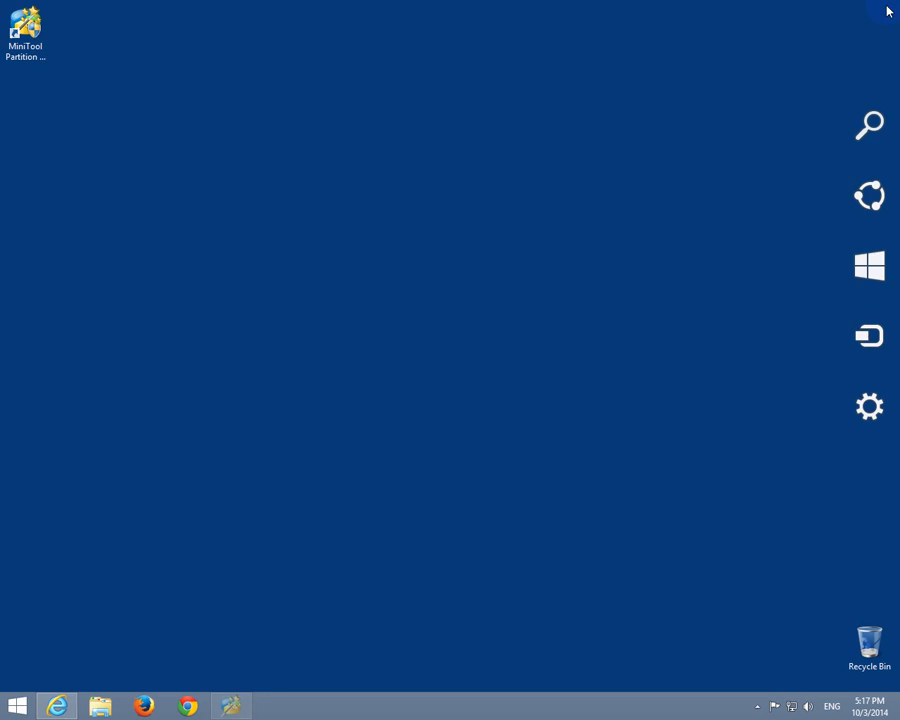